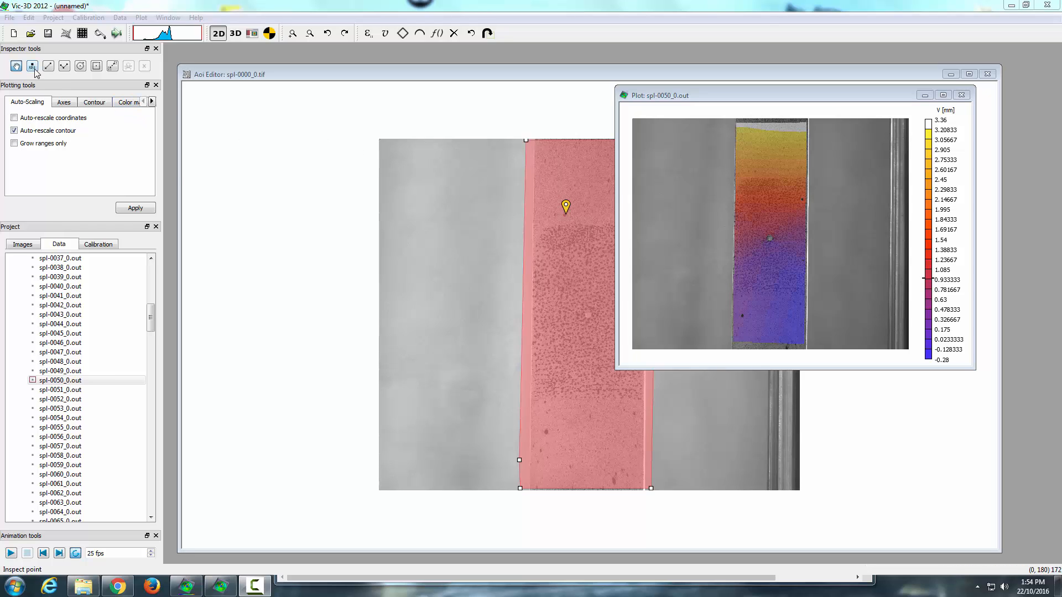
Step: Place an inspection point near the centre of the specimen in the V displacement plot
click(48, 51)
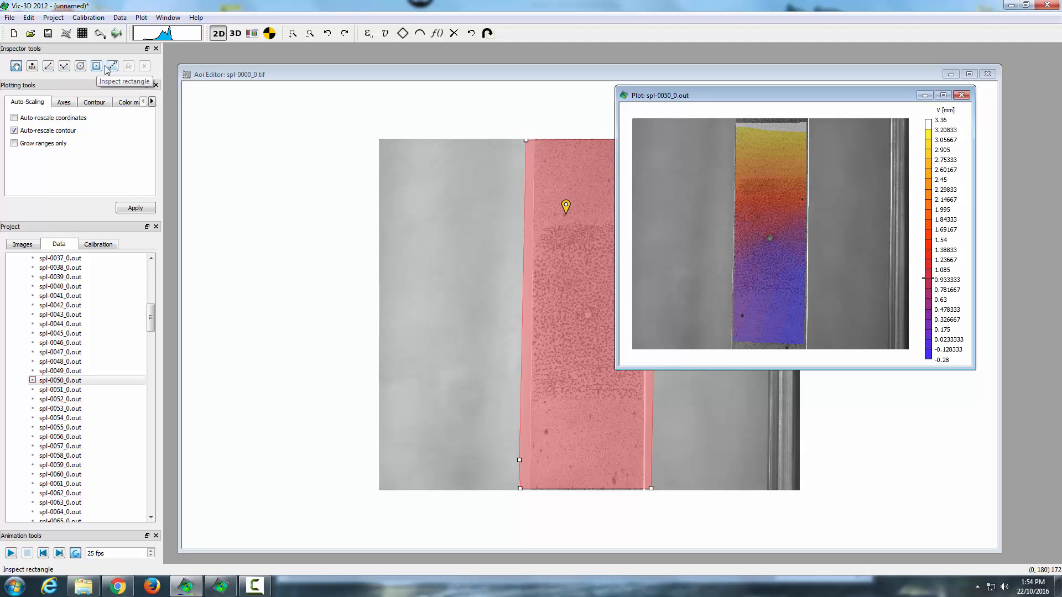
click(33, 67)
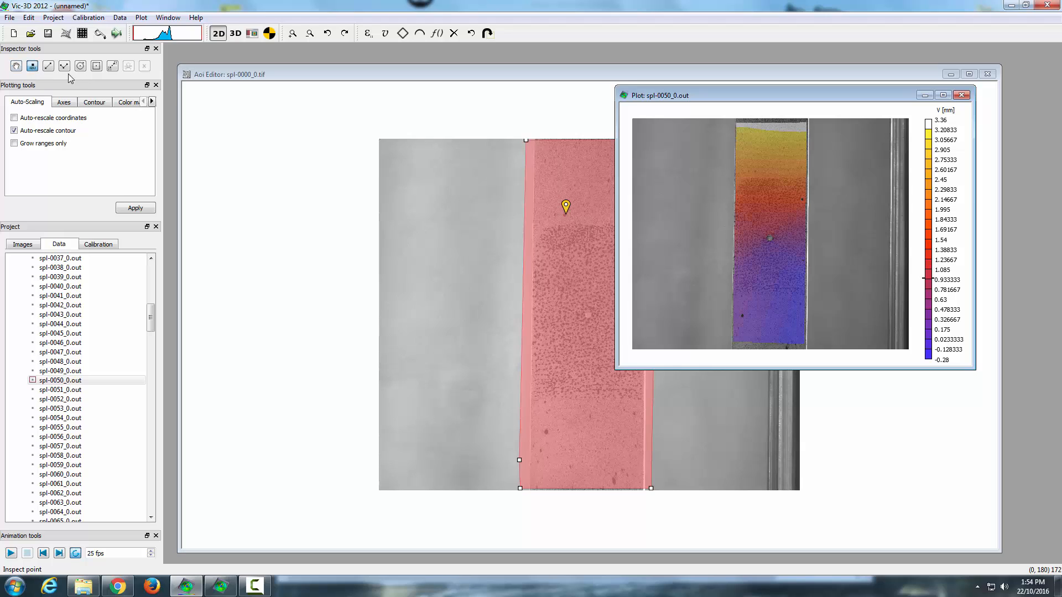
click(769, 225)
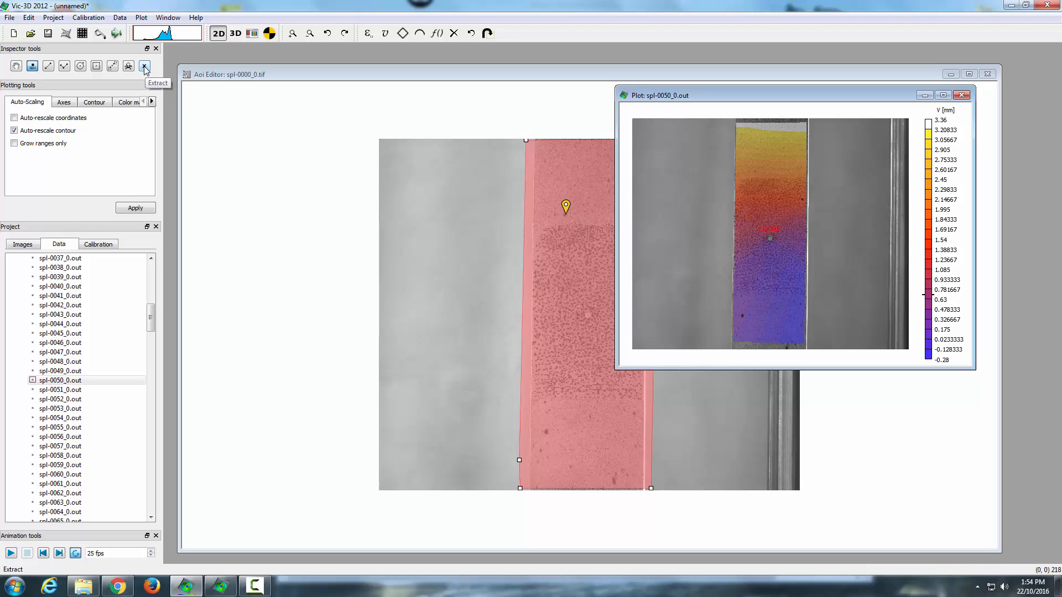
Step: Extract the sequence data for the inspection point across the data files
click(15, 67)
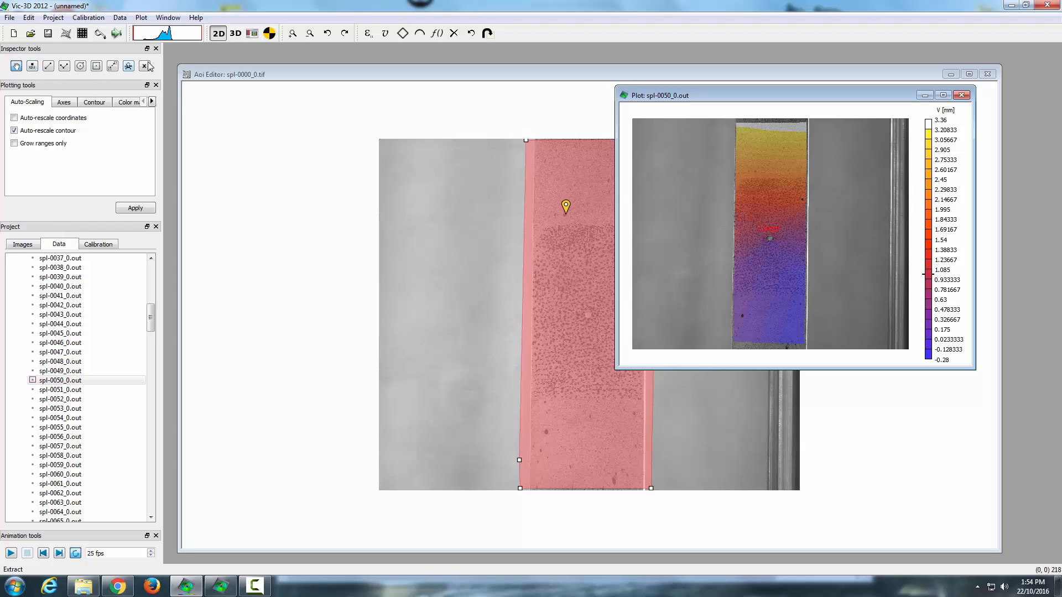
click(145, 68)
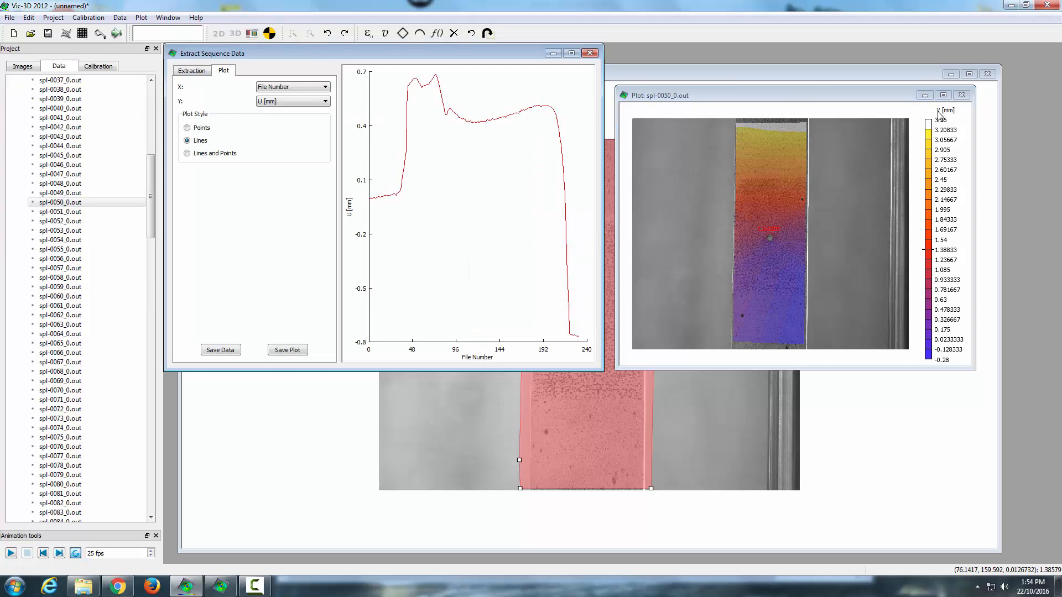
Step: Plot V [mm] against File Number in the extracted sequence data
click(296, 102)
click(270, 125)
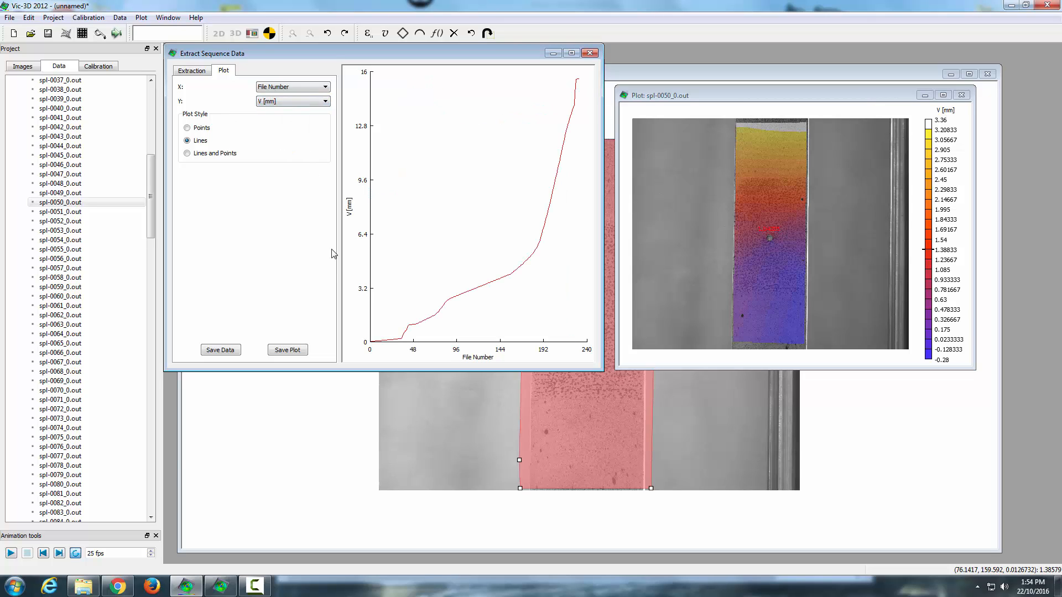
Step: Compare the plot with eyy [1] - engr. on the Y axis before returning it to V [mm]
click(276, 102)
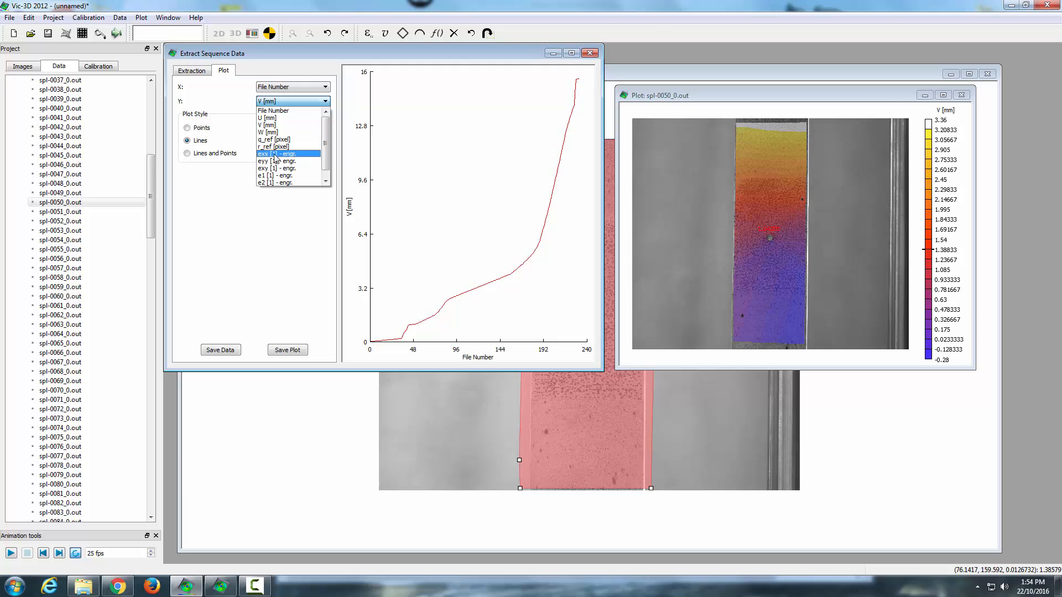
click(276, 163)
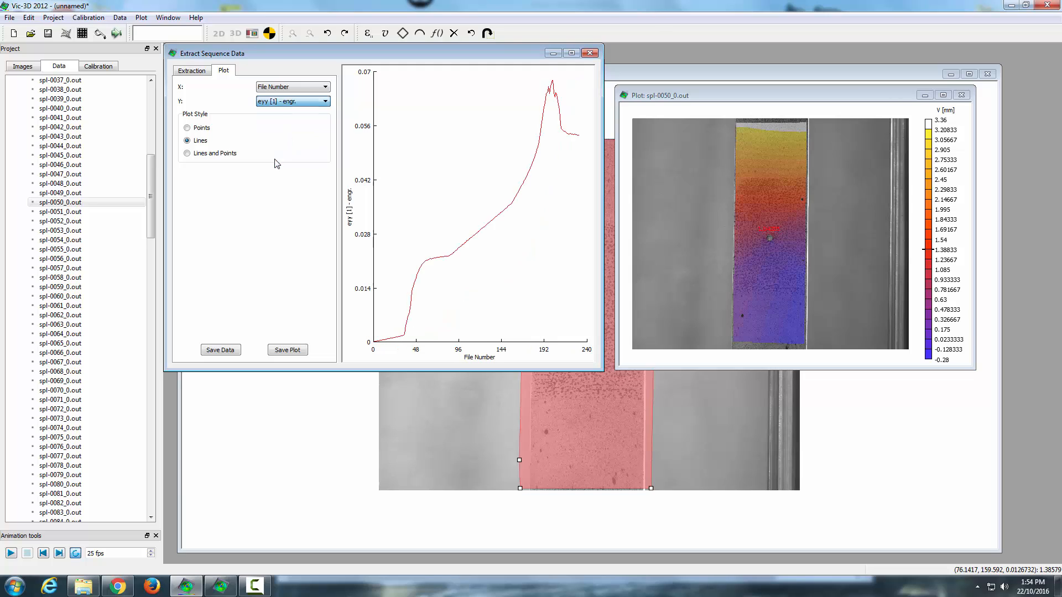
click(273, 100)
click(273, 127)
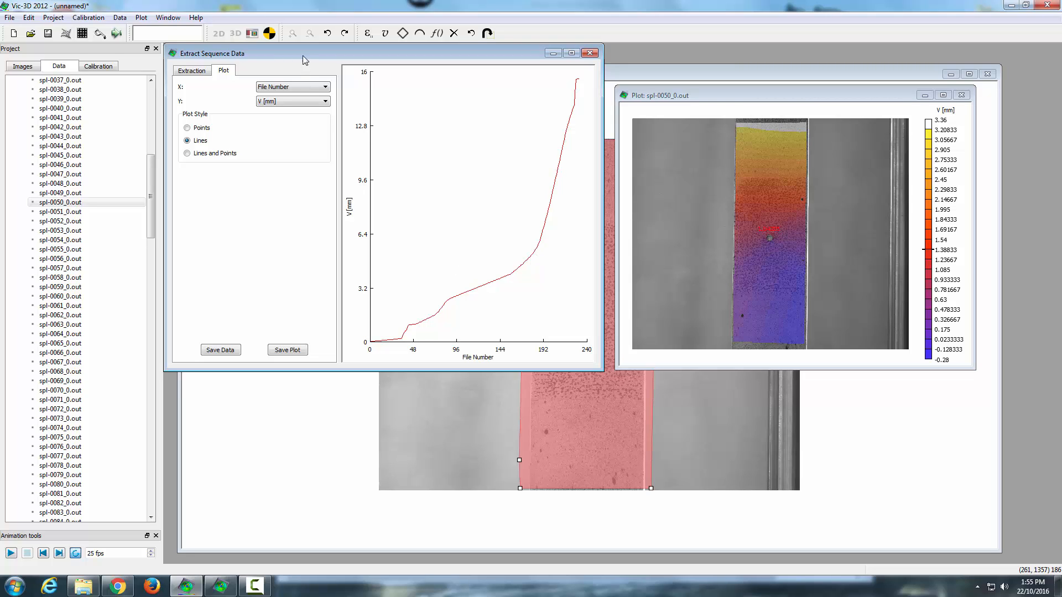
Step: Save the plotted data as Point0 - V in the Tutorial's Data Export folder as a CSV file
drag(303, 55, 277, 54)
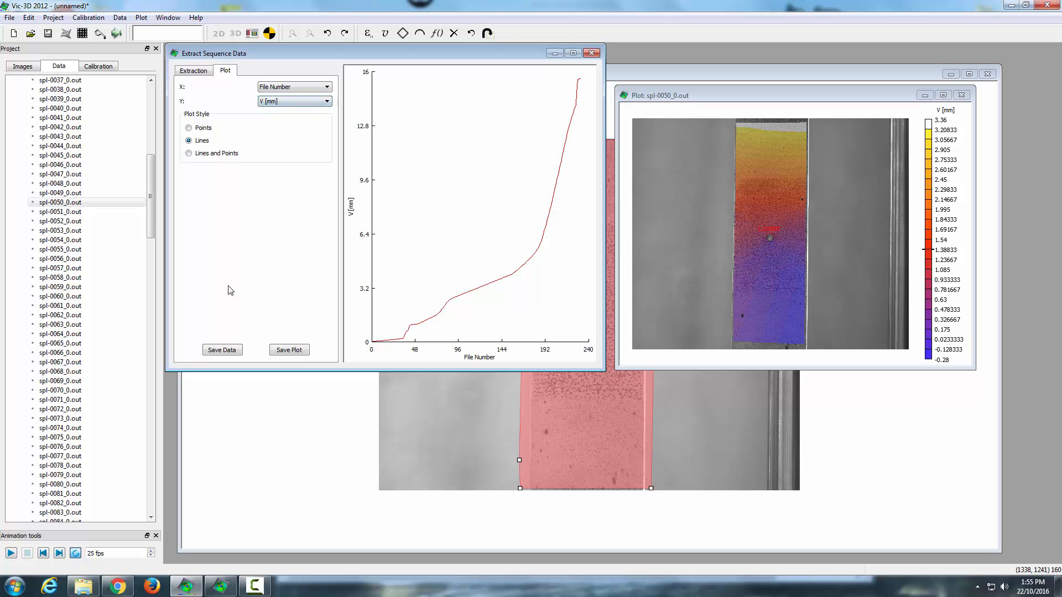
click(224, 351)
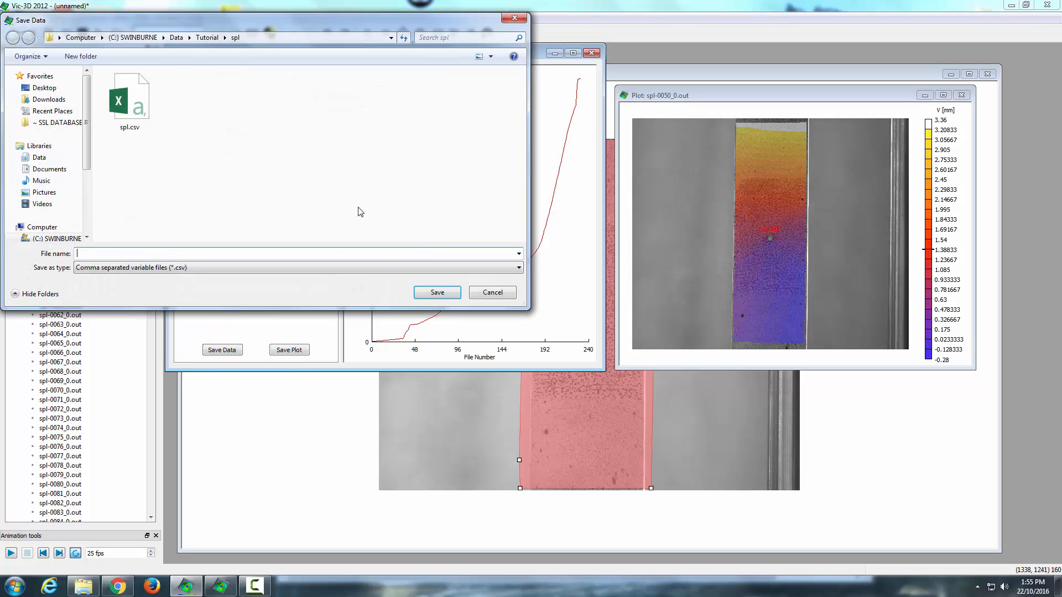
click(206, 37)
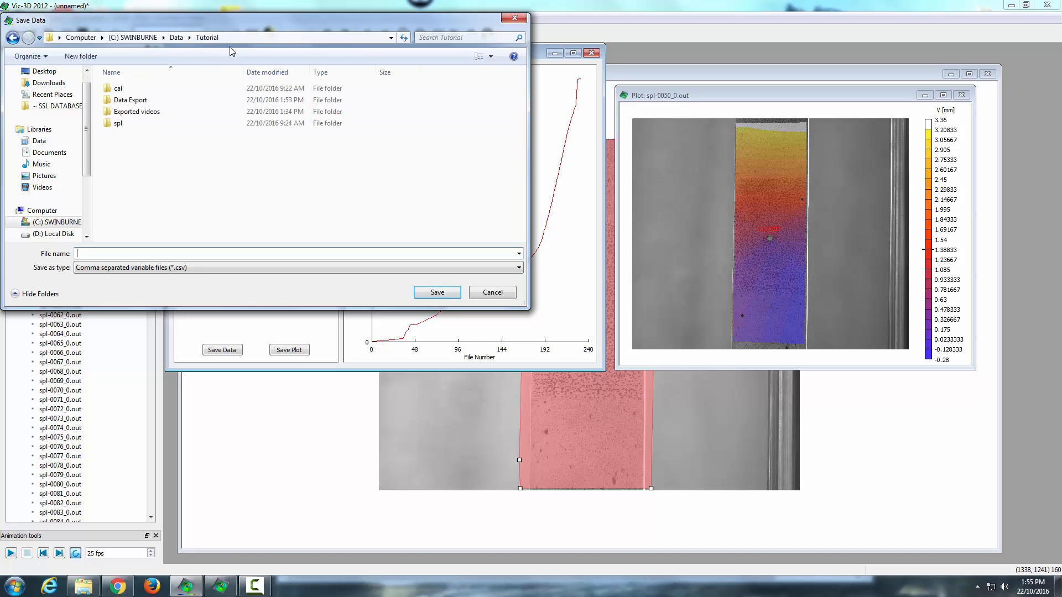
double_click(142, 102)
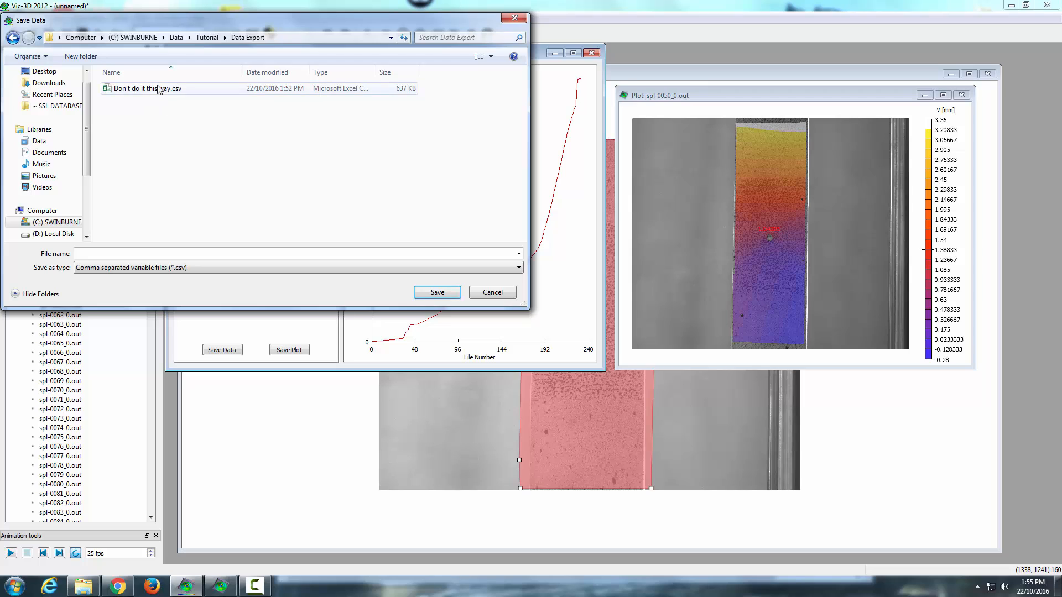
click(165, 252)
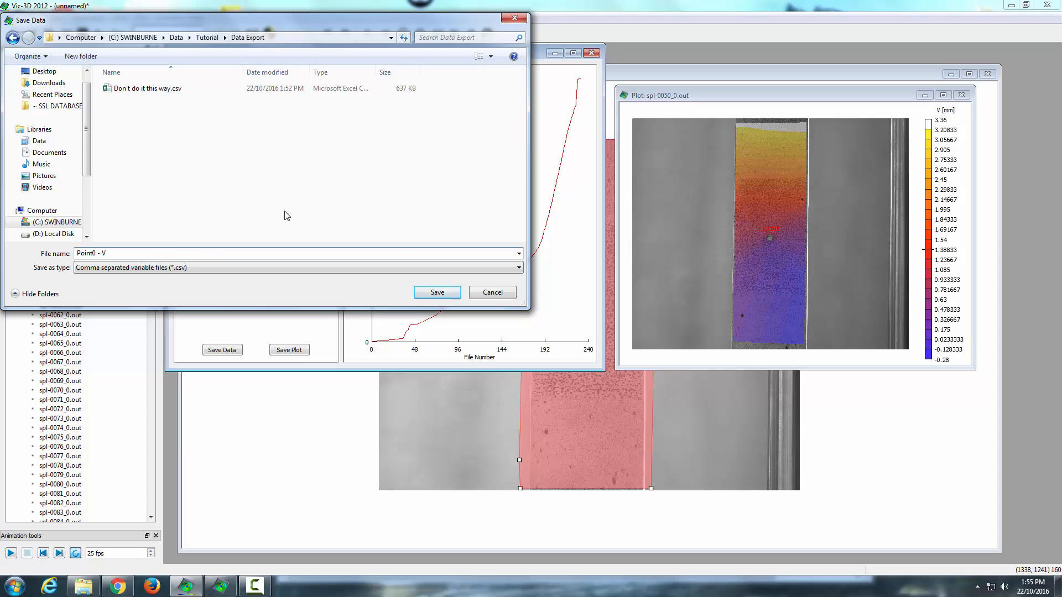
click(437, 292)
Step: Switch to File Explorer and open Point0 - V.csv from the Data Export folder in Excel
click(86, 588)
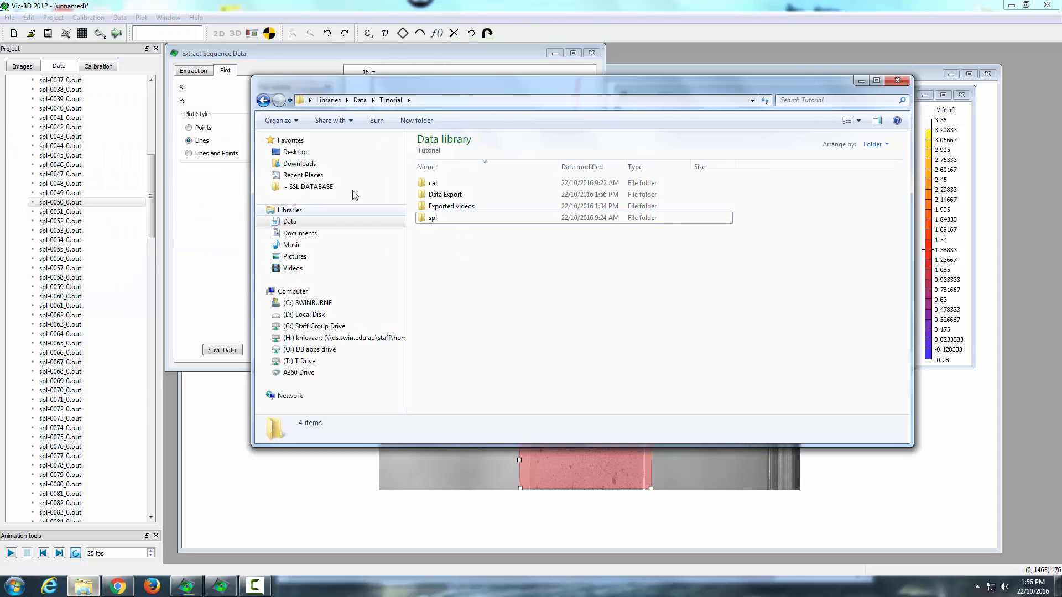
double_click(459, 197)
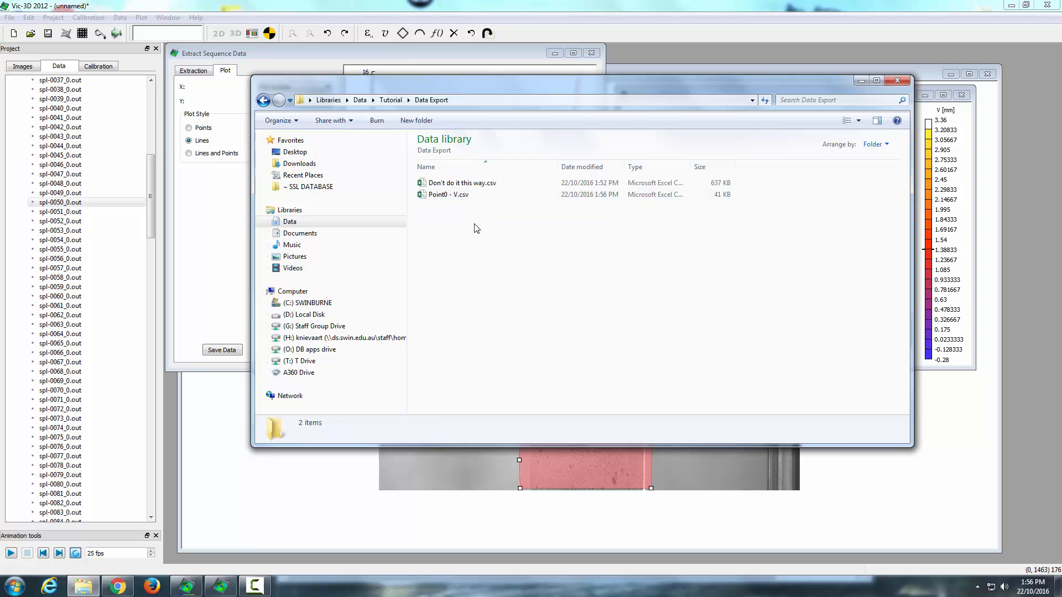
double_click(454, 196)
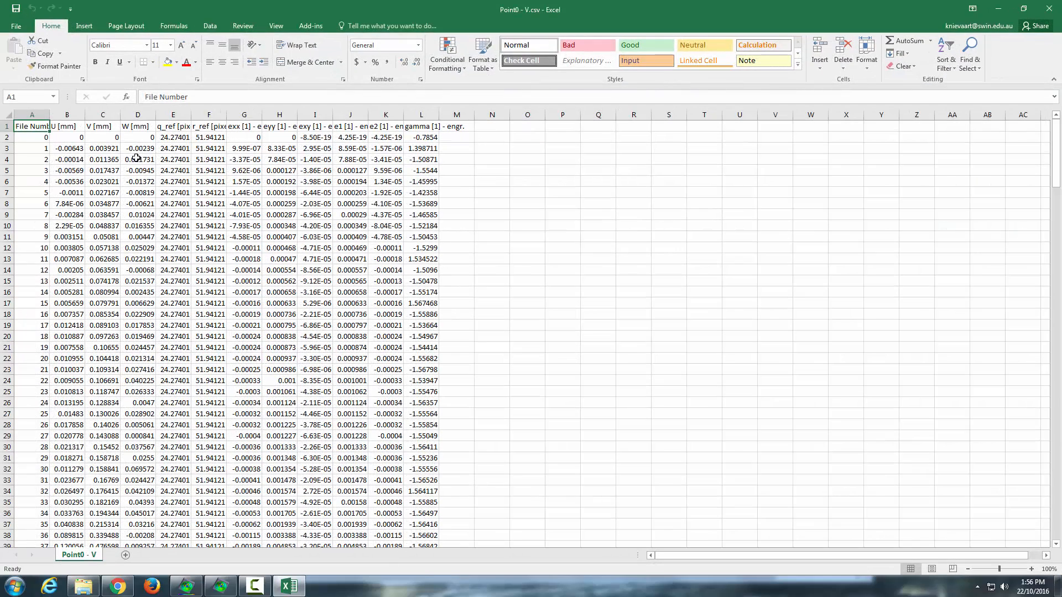
Step: Widen the File Number and q_ref columns and select sample ranges of strain, V and q_ref values to inspect them
drag(49, 114, 96, 115)
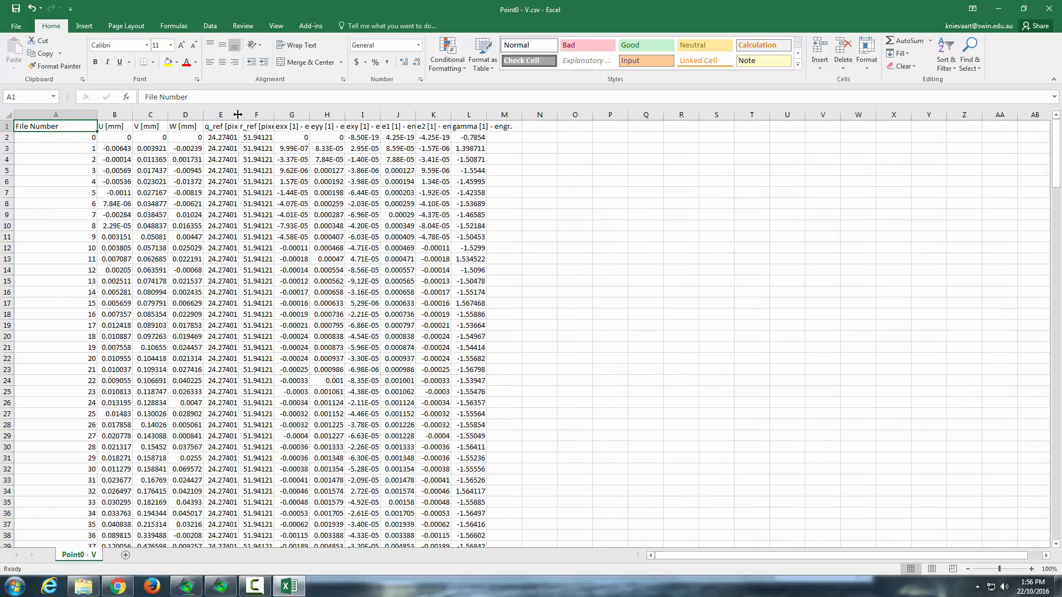
drag(239, 114, 263, 115)
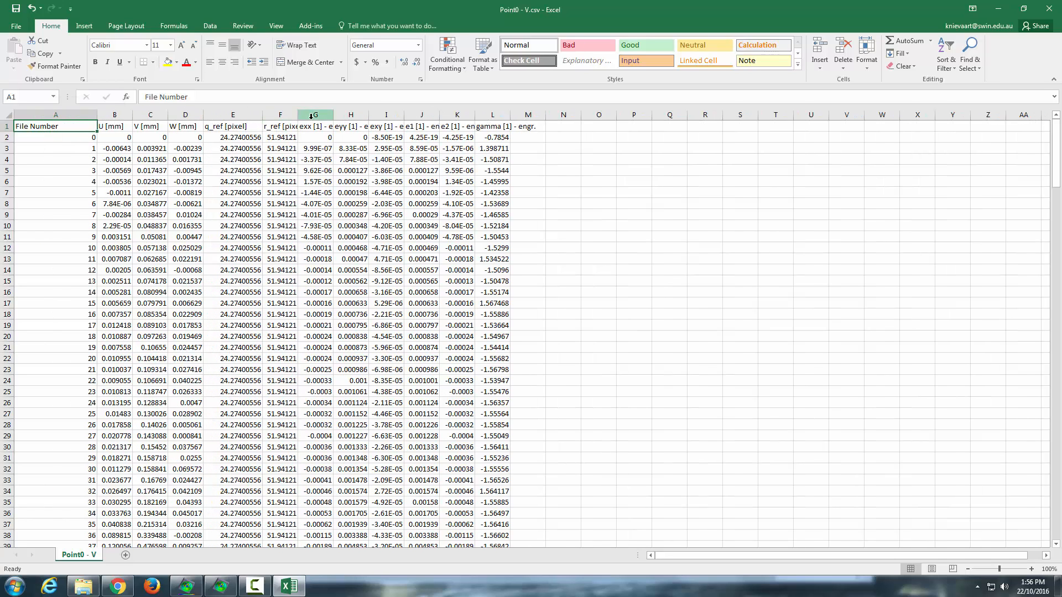
drag(415, 137, 423, 296)
drag(456, 137, 457, 289)
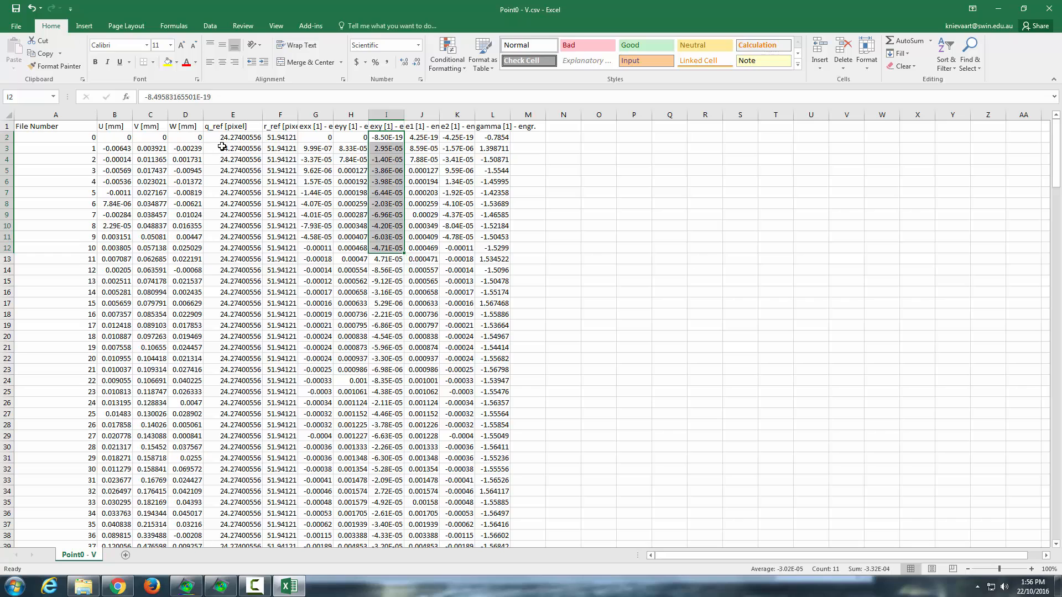
drag(148, 137, 166, 280)
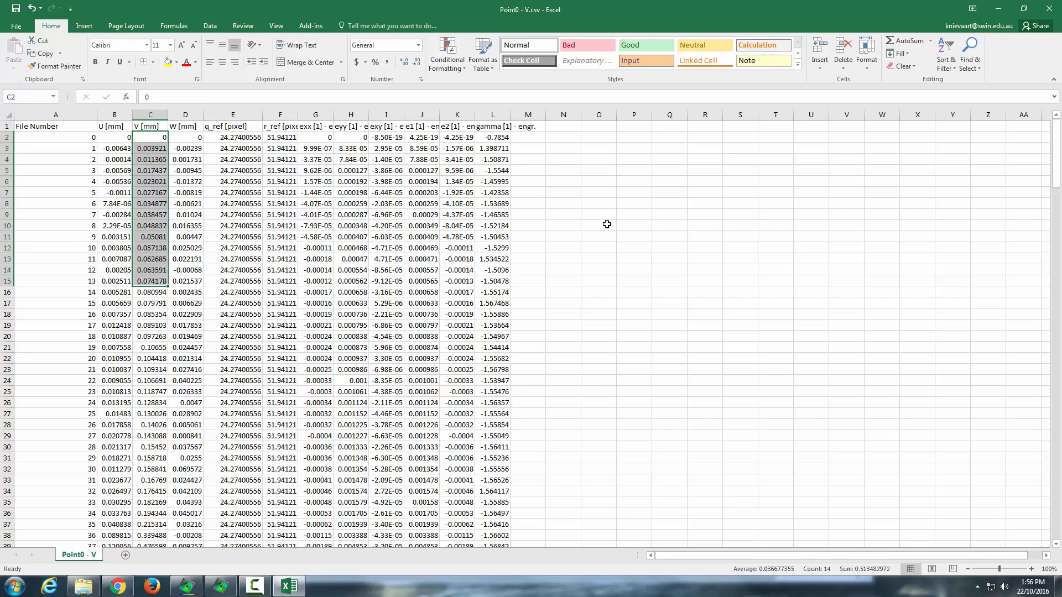
drag(232, 138, 236, 281)
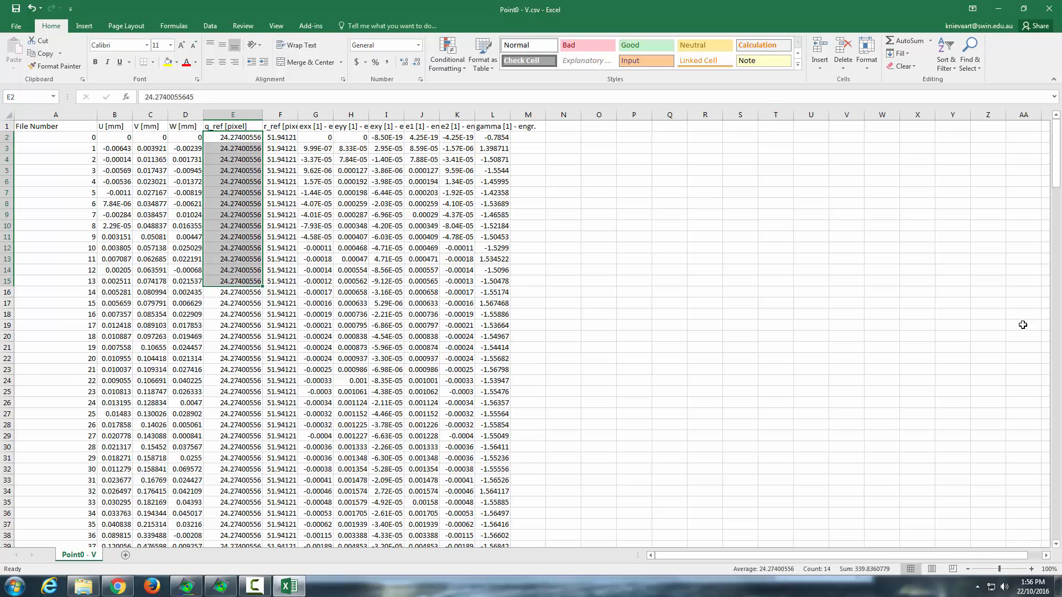
Step: Review the last rows of the exported data and close the workbook without saving changes
drag(1058, 183, 1042, 568)
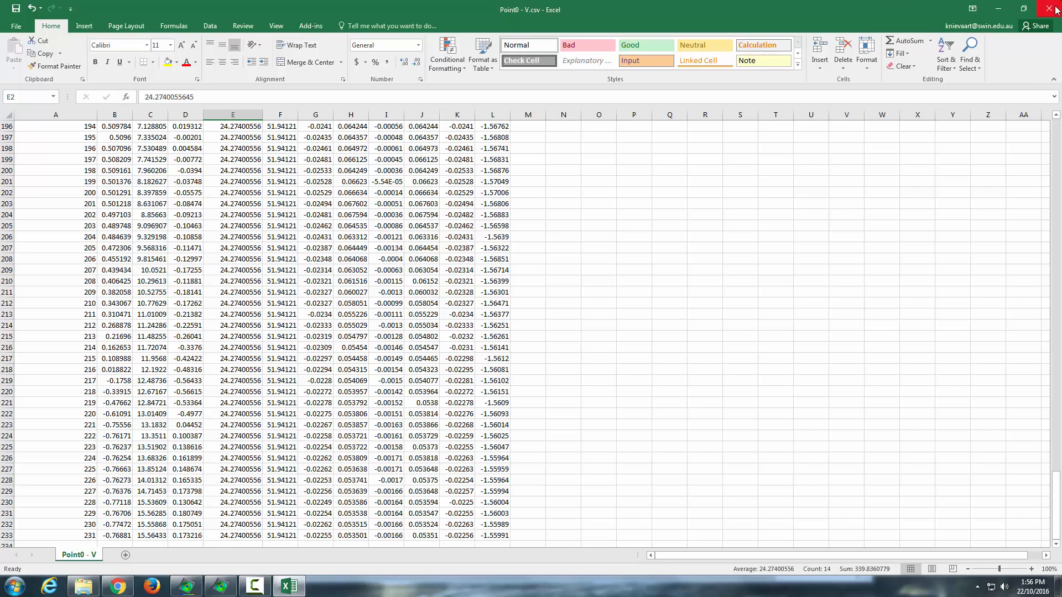
drag(58, 415, 72, 535)
click(598, 336)
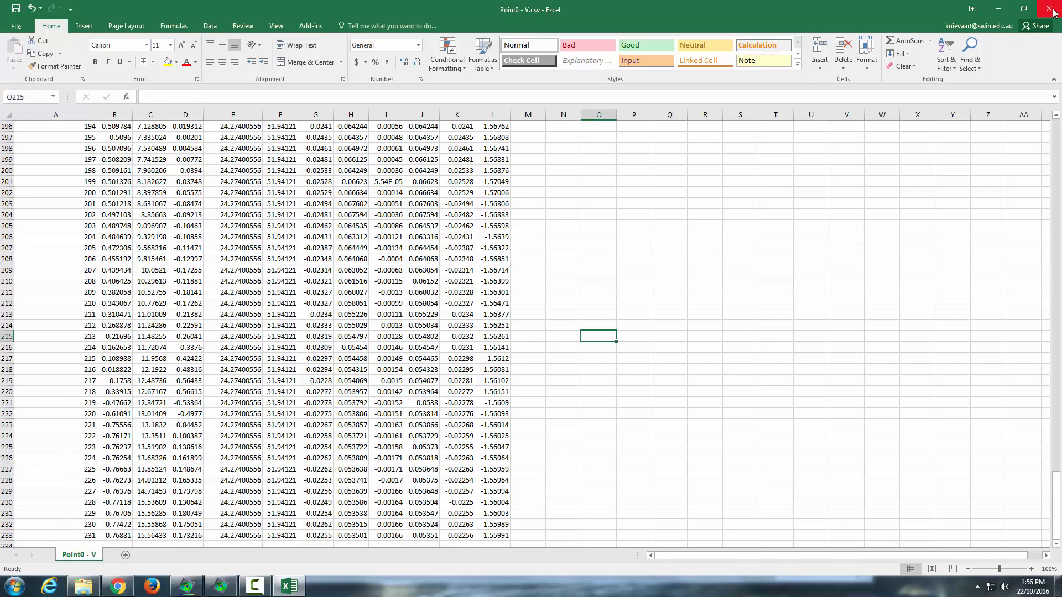
click(1049, 8)
click(526, 306)
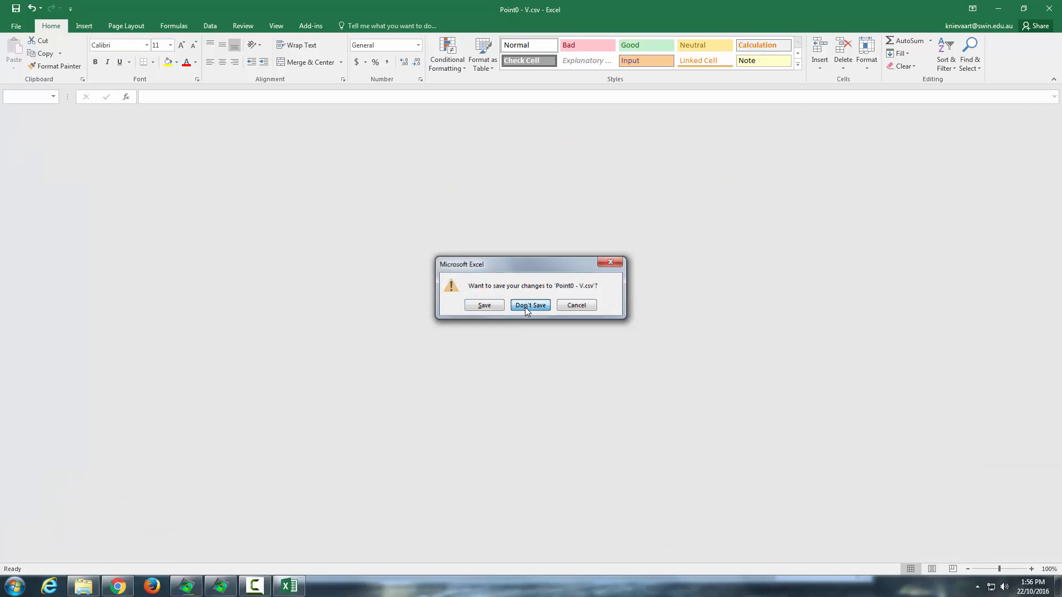
click(219, 229)
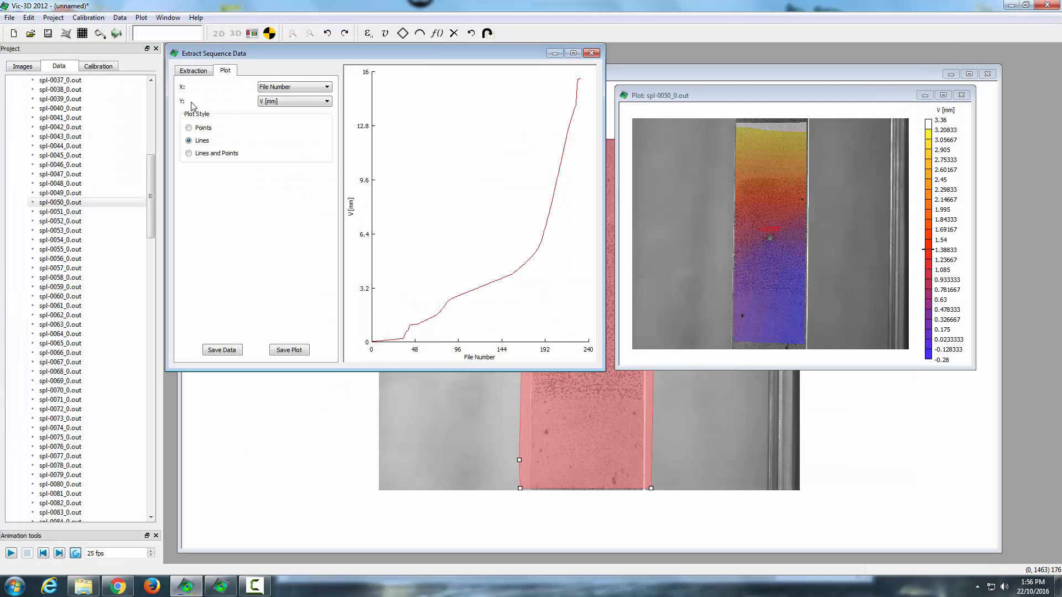
click(222, 351)
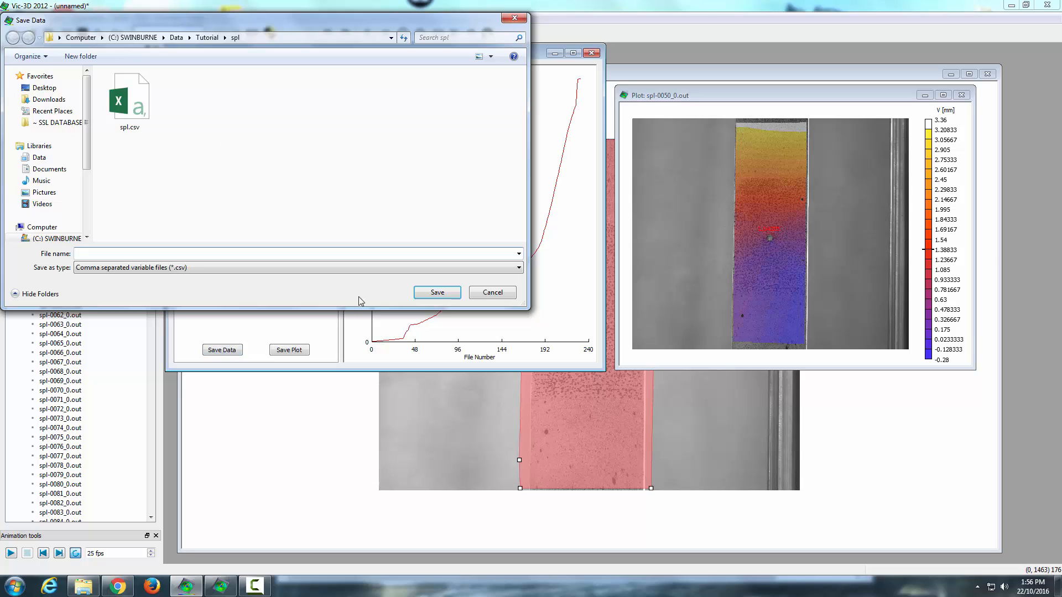
click(484, 289)
Step: Review the checked variables on the Extraction tab and run the extraction again
click(193, 71)
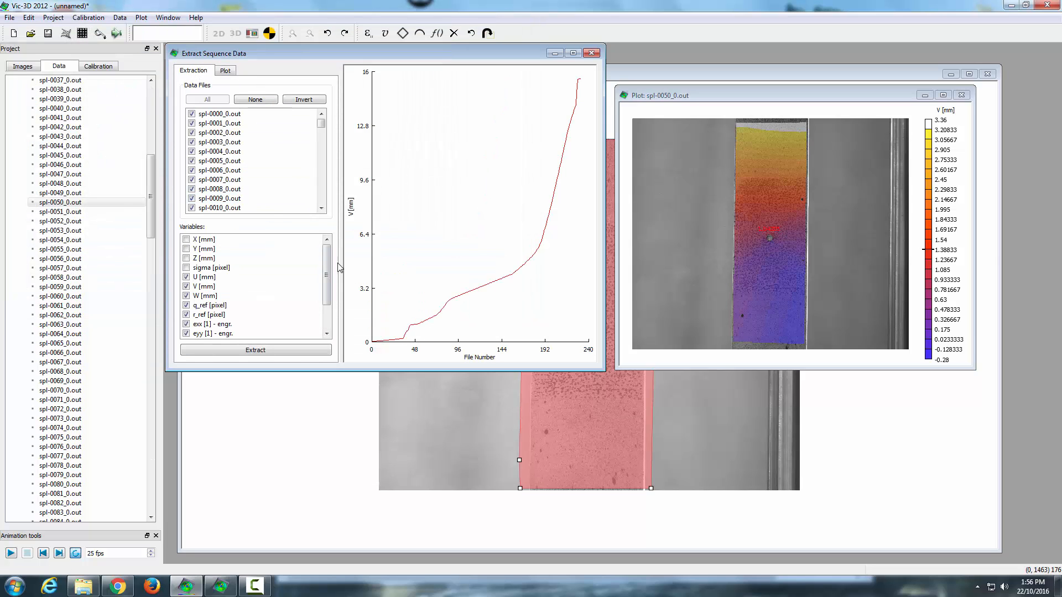
drag(327, 265, 327, 285)
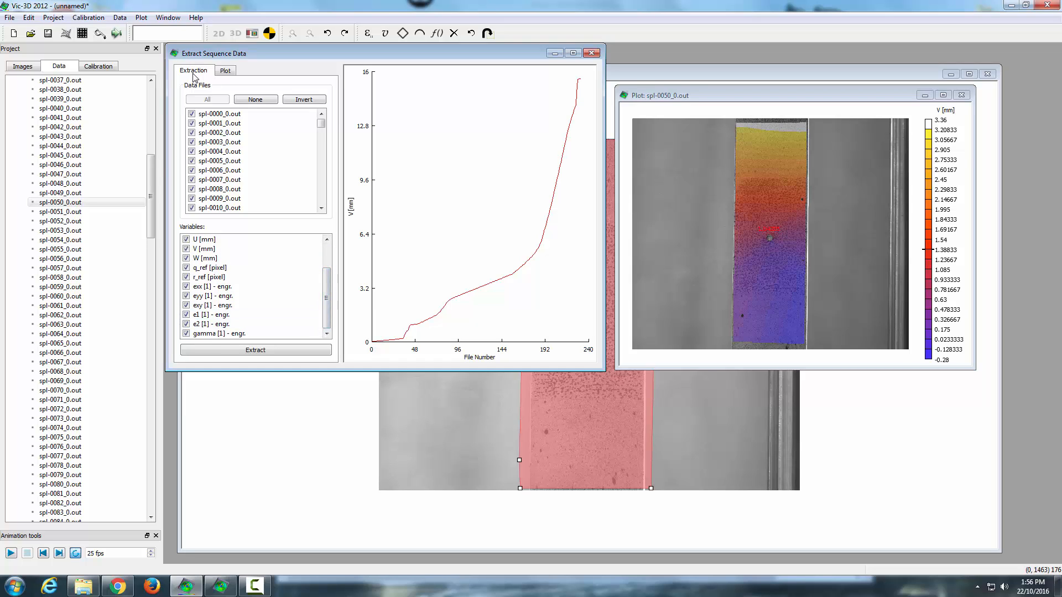
scroll(285, 285, up, 2)
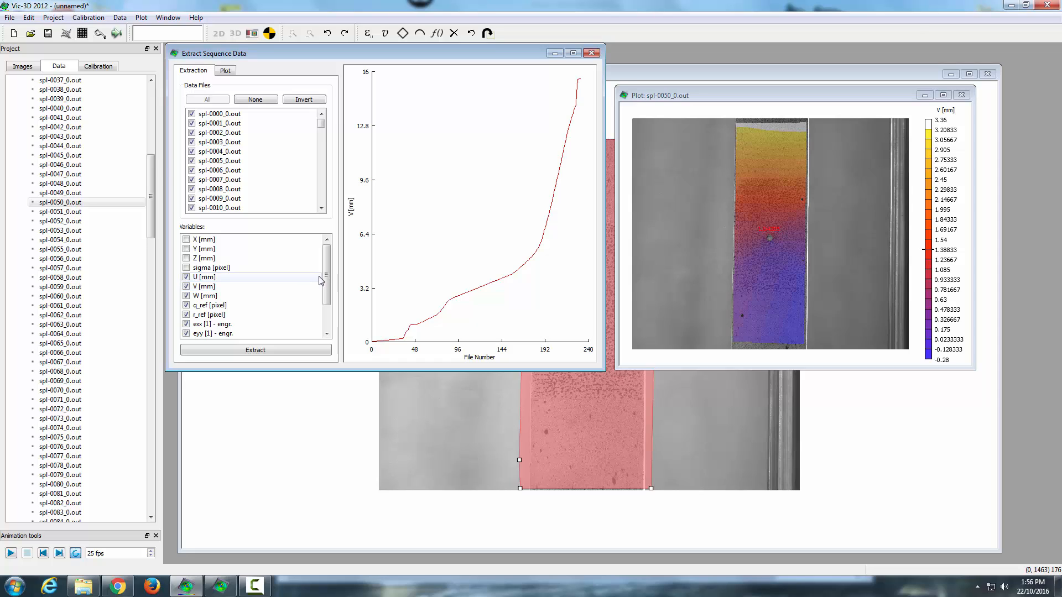
drag(328, 273, 334, 337)
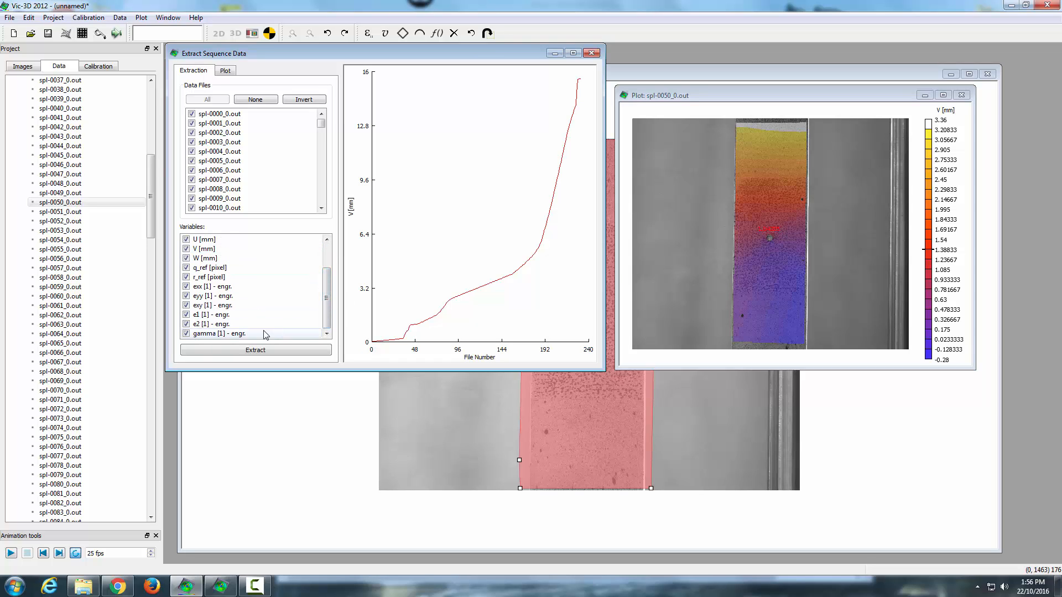
click(281, 350)
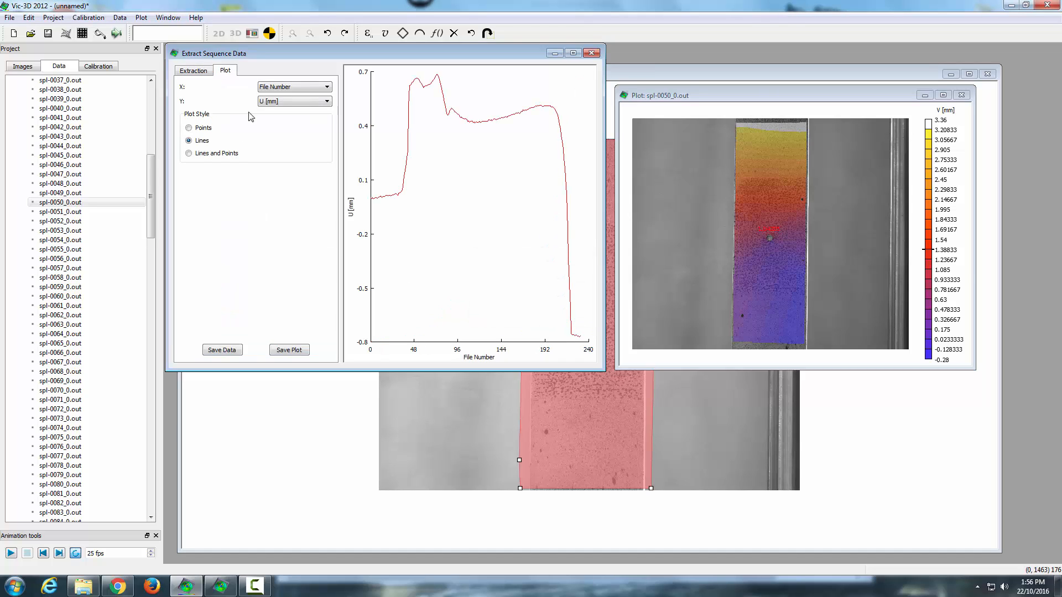
Step: Switch between the Extraction and Plot tabs and close the Extract Sequence Data dialog
click(203, 72)
click(218, 70)
click(205, 72)
click(229, 73)
click(592, 53)
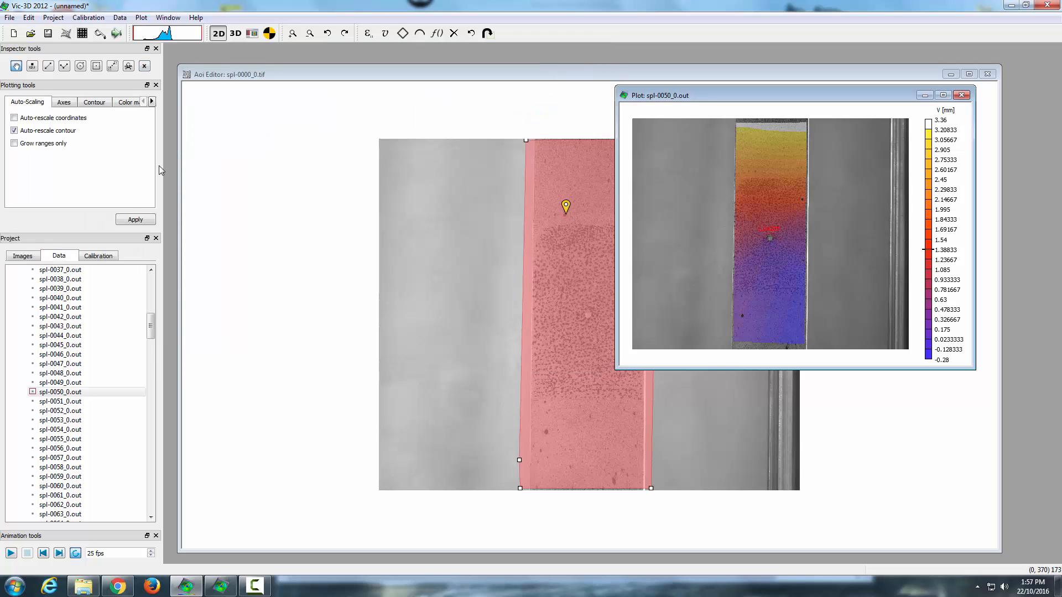
Step: Draw a vertical inspection line along the specimen's left side in the V displacement plot
click(48, 65)
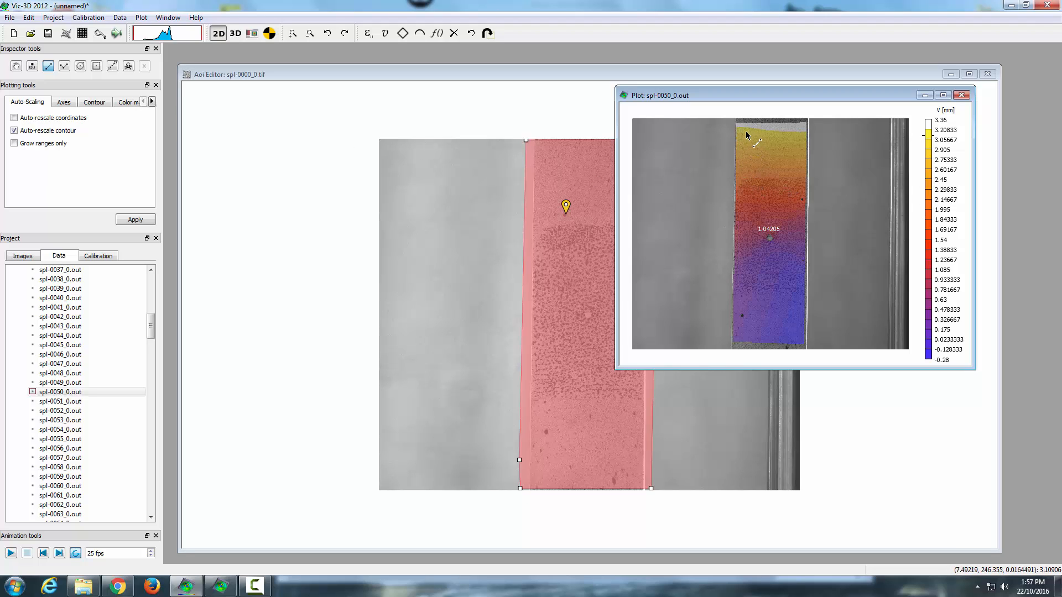
drag(745, 143, 744, 178)
drag(752, 260, 746, 333)
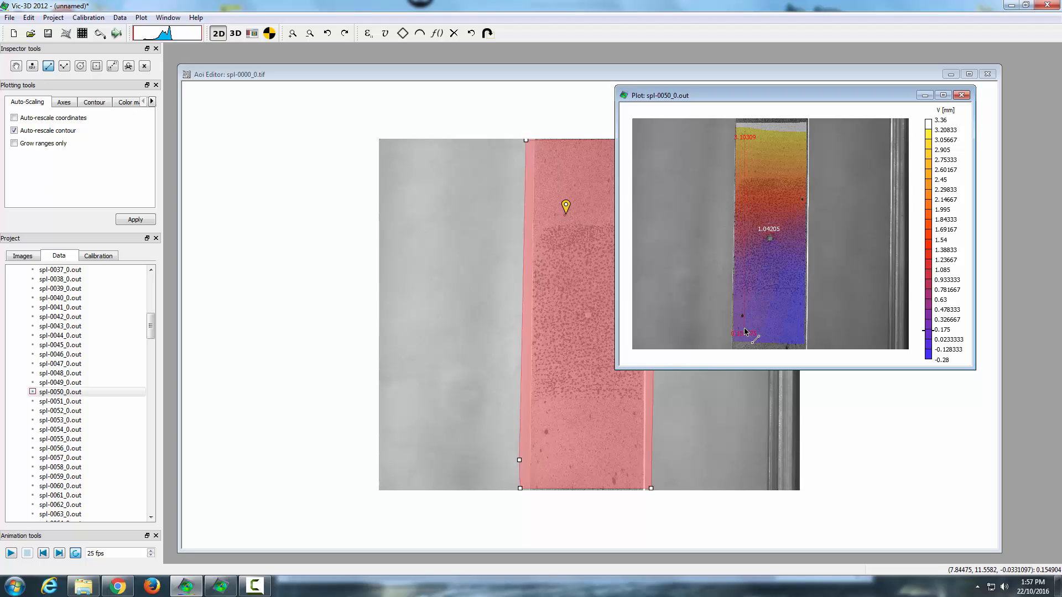
Step: Open a line plot of the vertical inspection line and export its slice data with only the V variable for all data files
click(145, 67)
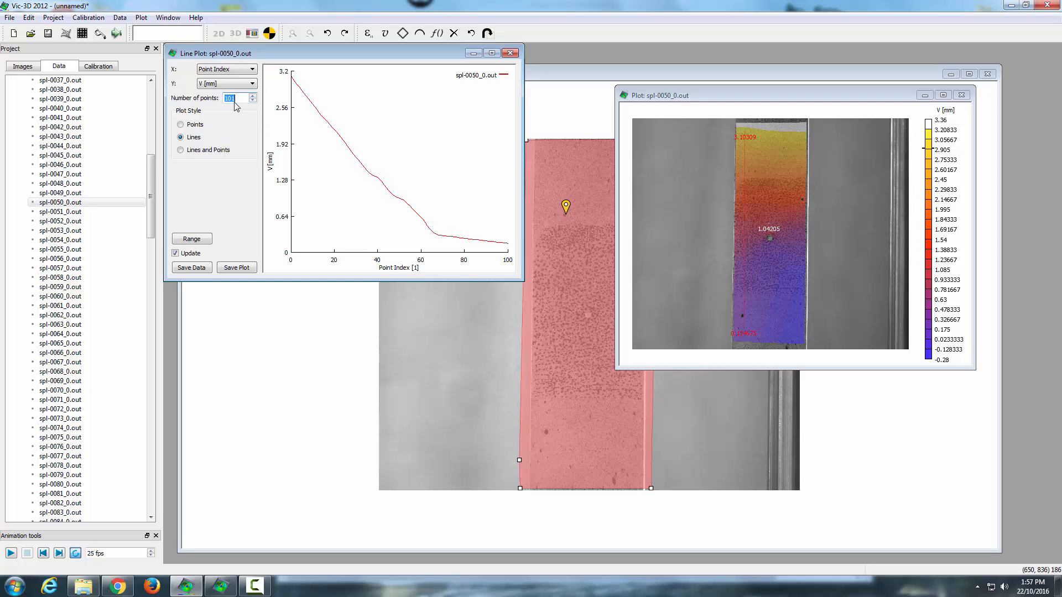
click(192, 267)
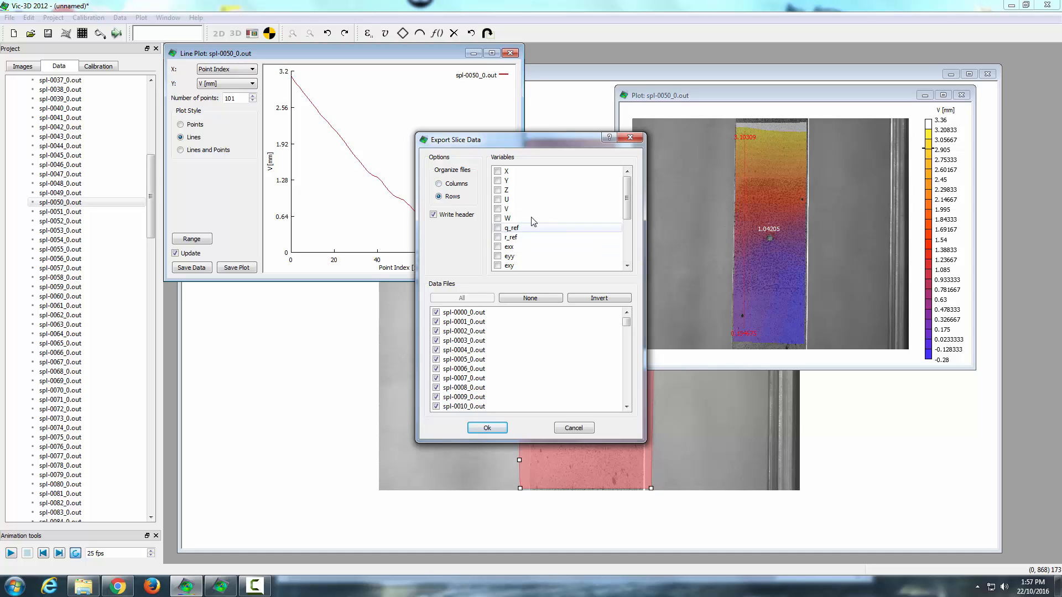
click(498, 209)
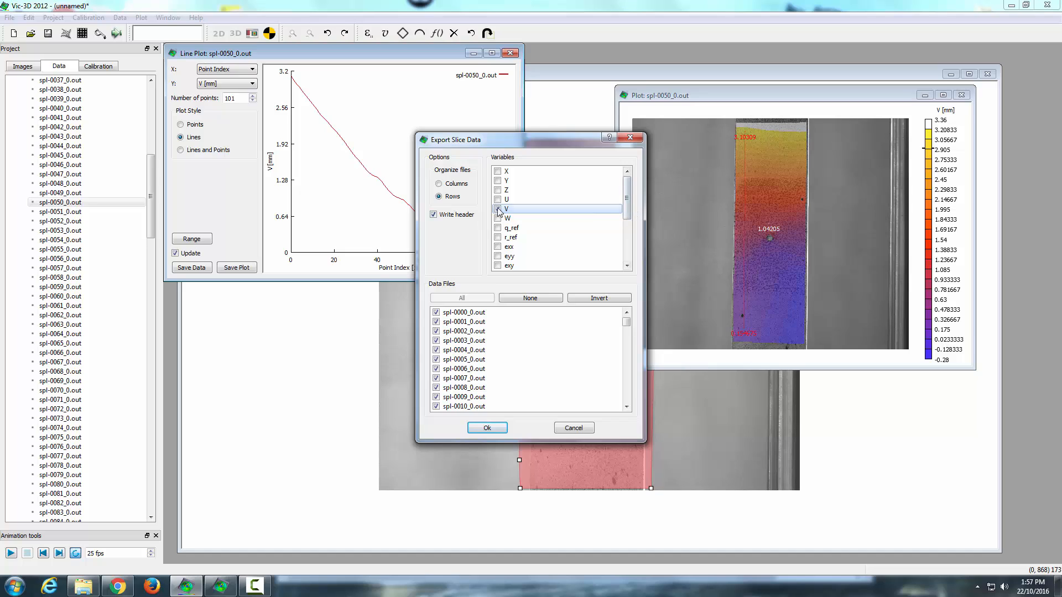
click(498, 209)
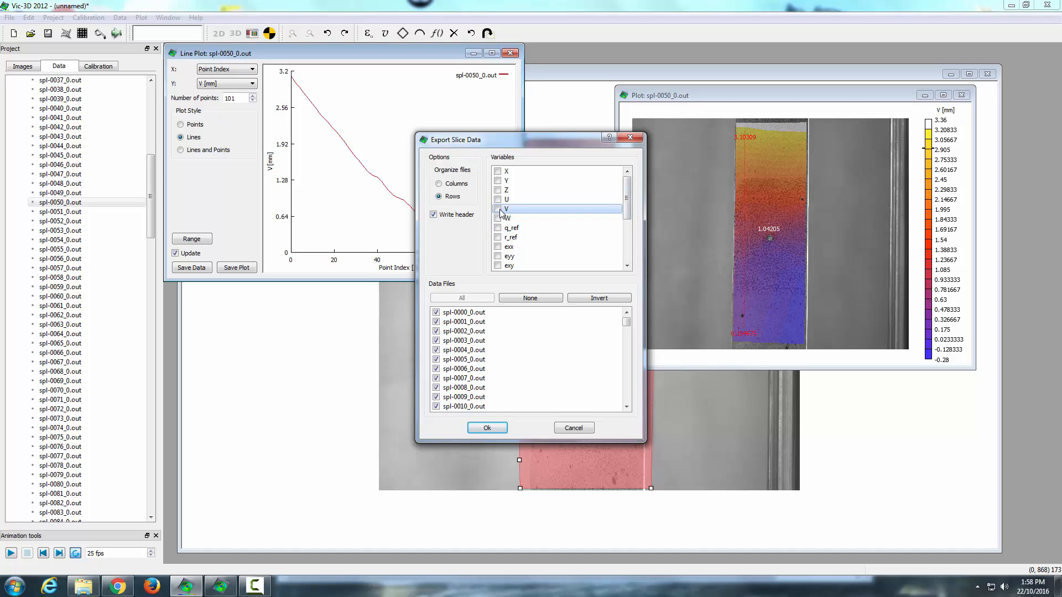
click(498, 209)
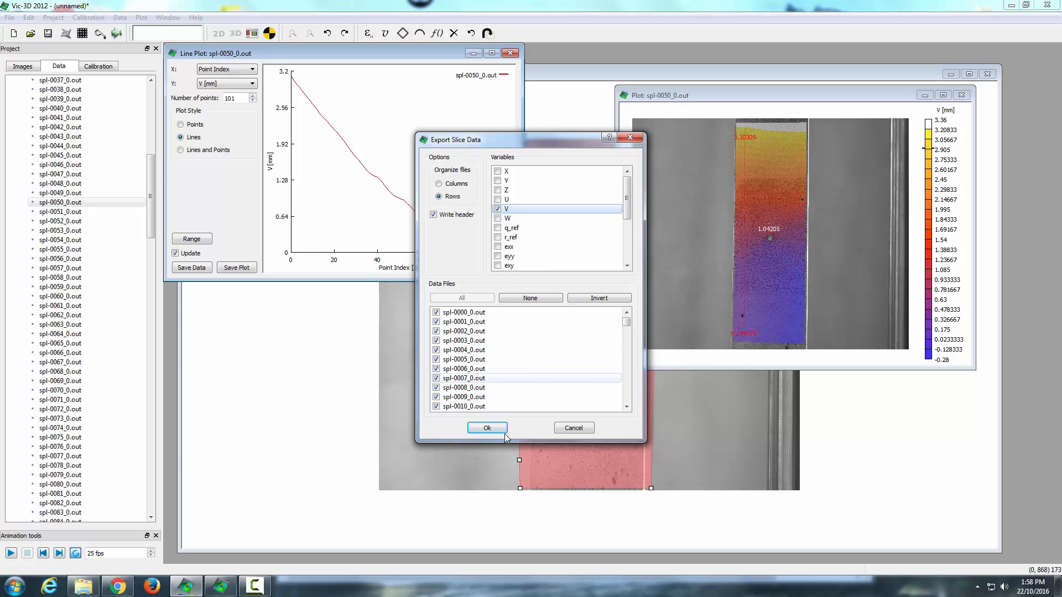
click(488, 429)
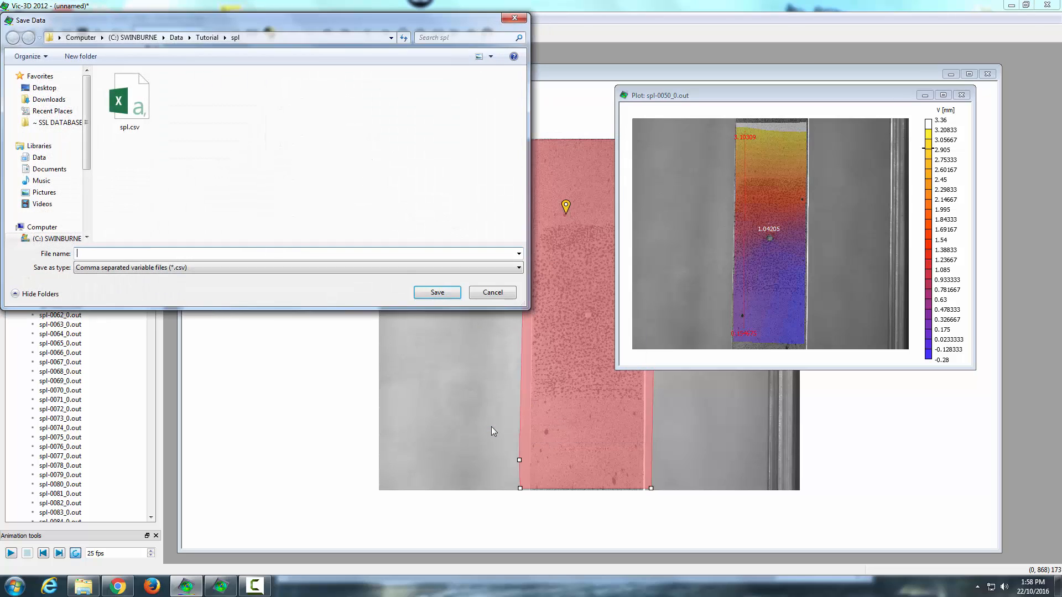
Step: Save the line export as Line0 - V.csv in the Tutorial's Data Export folder
click(207, 37)
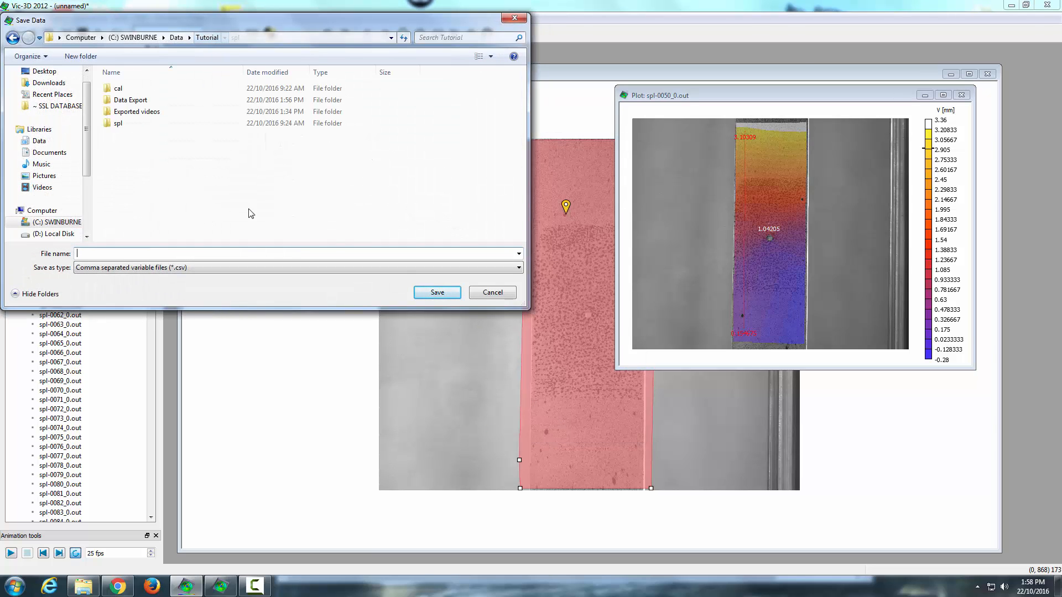
double_click(136, 108)
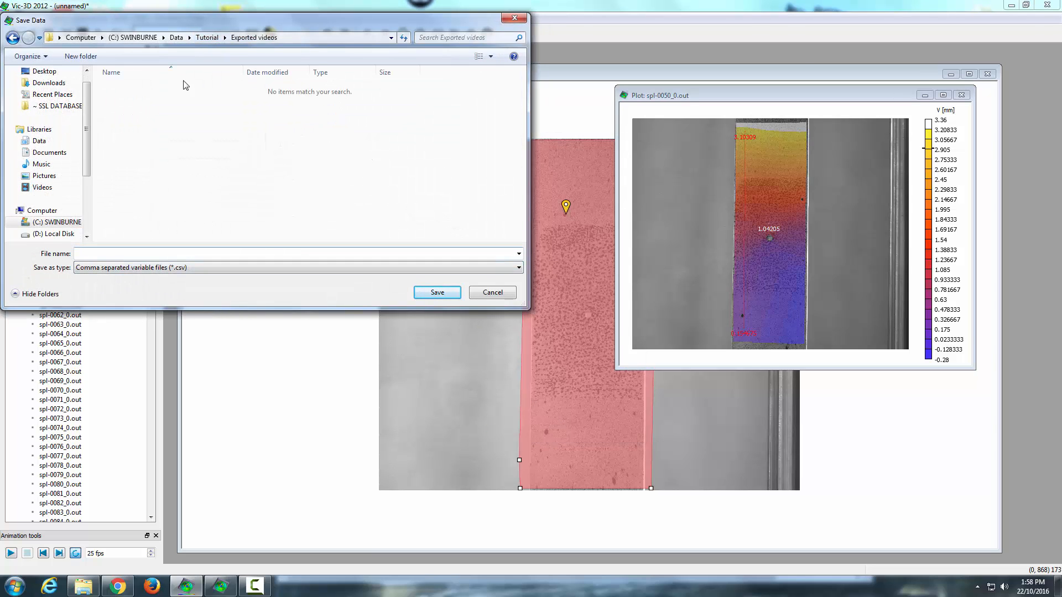
click(207, 37)
double_click(135, 99)
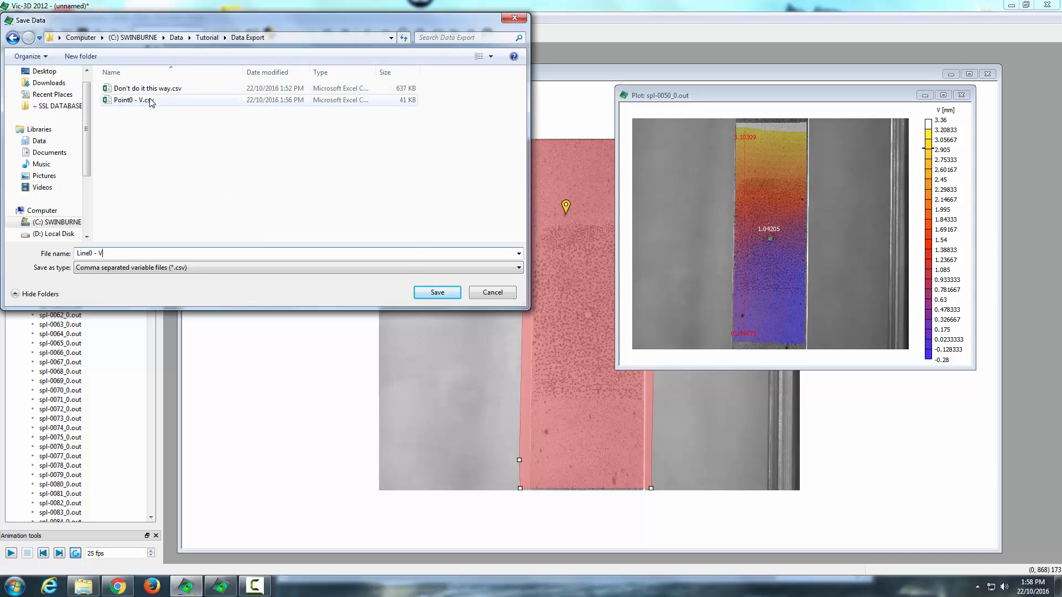
click(433, 296)
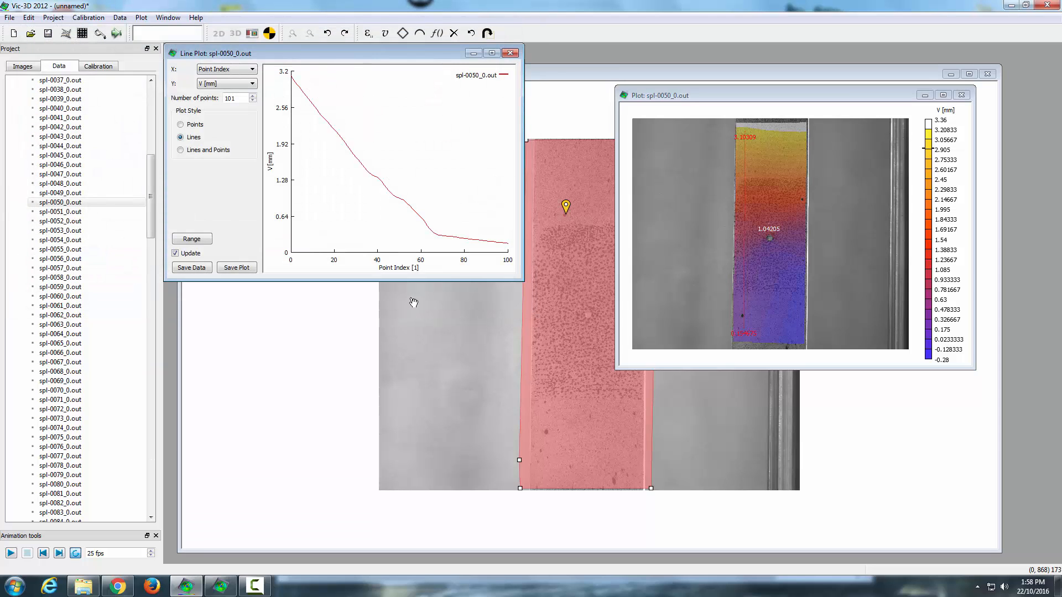
Step: Open the Data Export folder in File Explorer and try to rename Line0 - V.csv
click(83, 586)
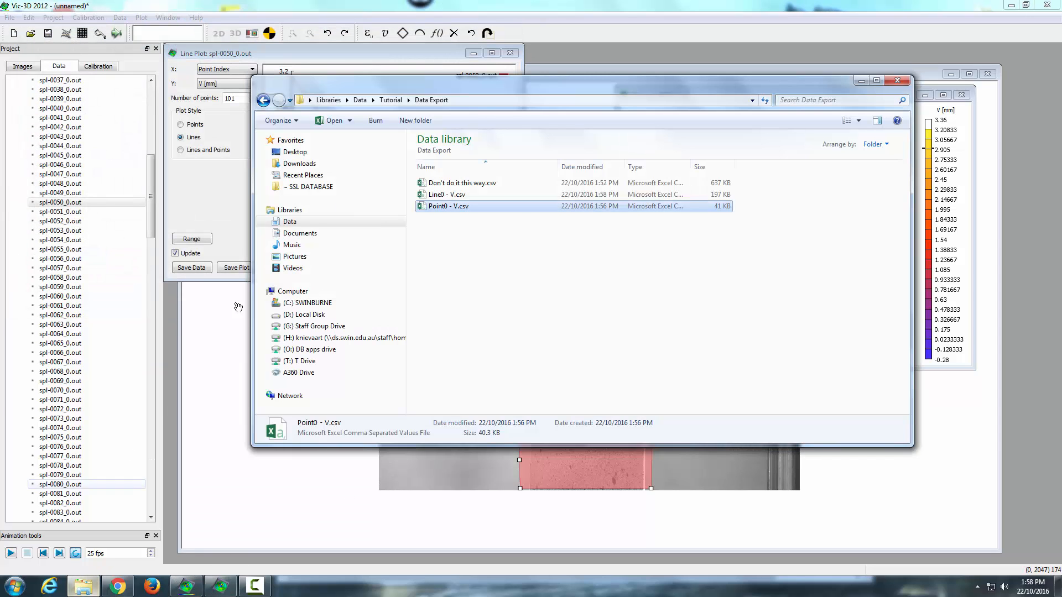
click(450, 198)
key(F2)
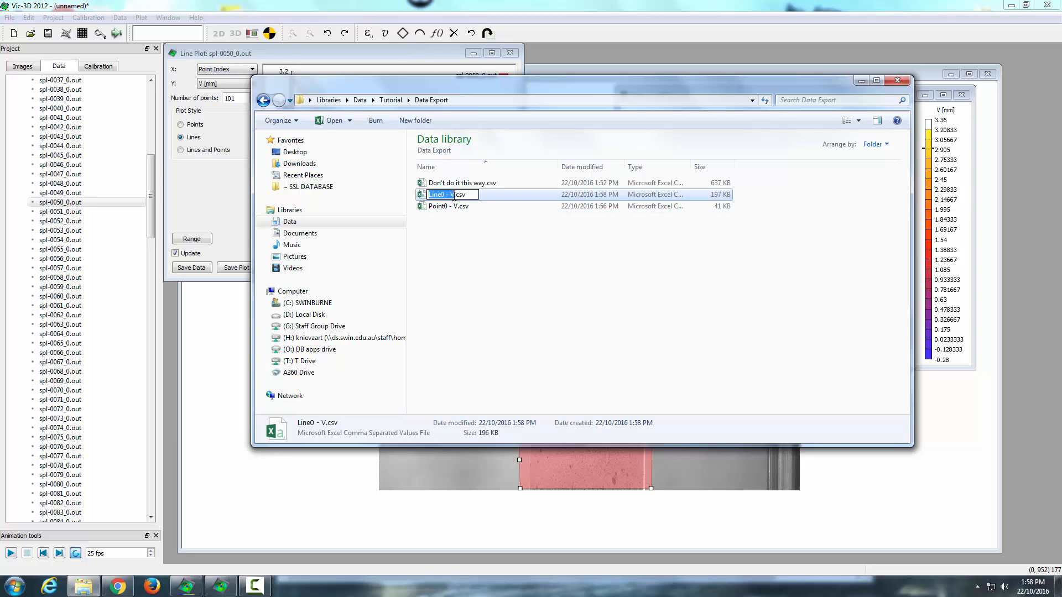
key(BackSpace)
key(BackSpace)
key(BackSpace)
key(Escape)
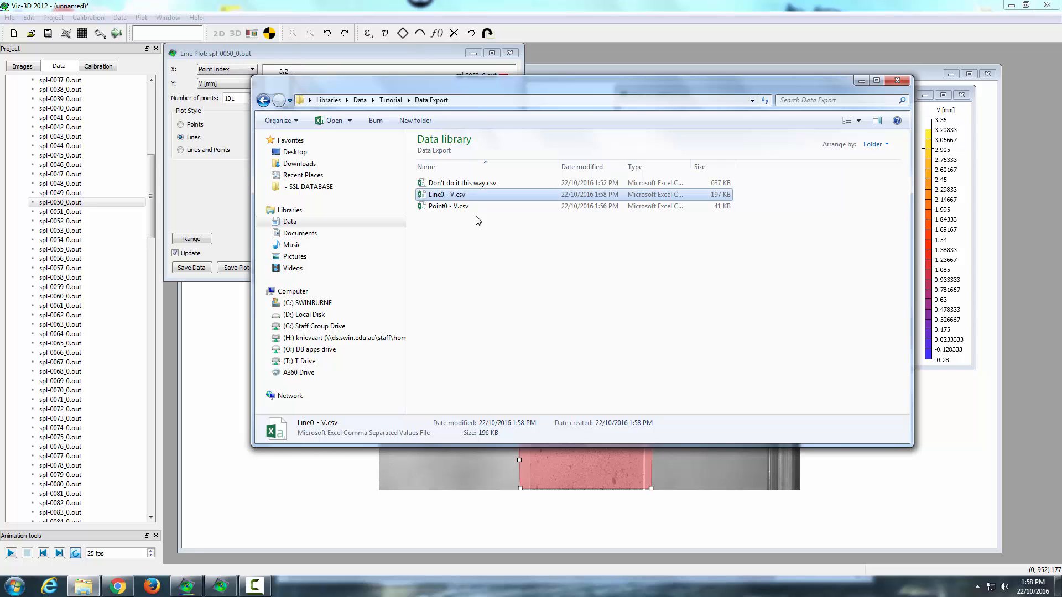
Step: Rename Point0 - V.csv to Point0.csv
click(448, 211)
key(F2)
key(Right)
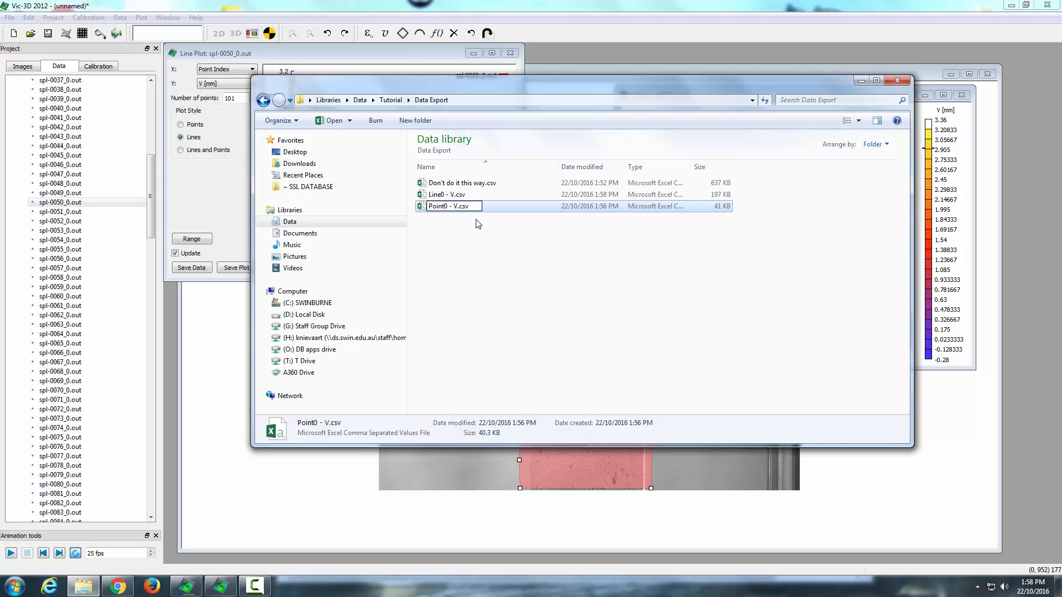
key(BackSpace)
key(BackSpace)
key(BackSpace)
key(BackSpace)
click(485, 254)
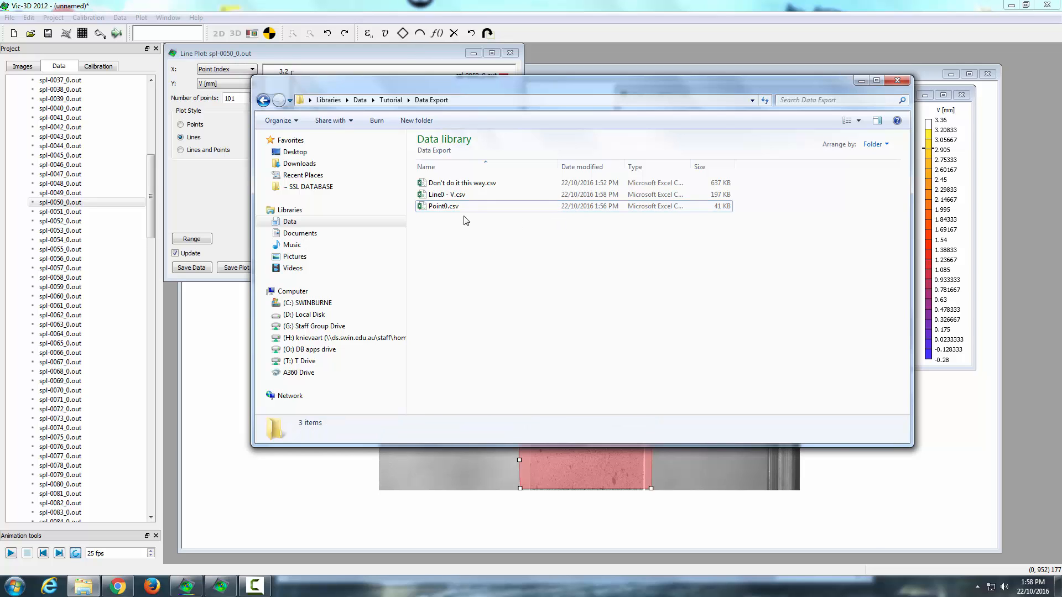
Step: Open Line0 - V.csv in Excel
click(453, 195)
click(464, 184)
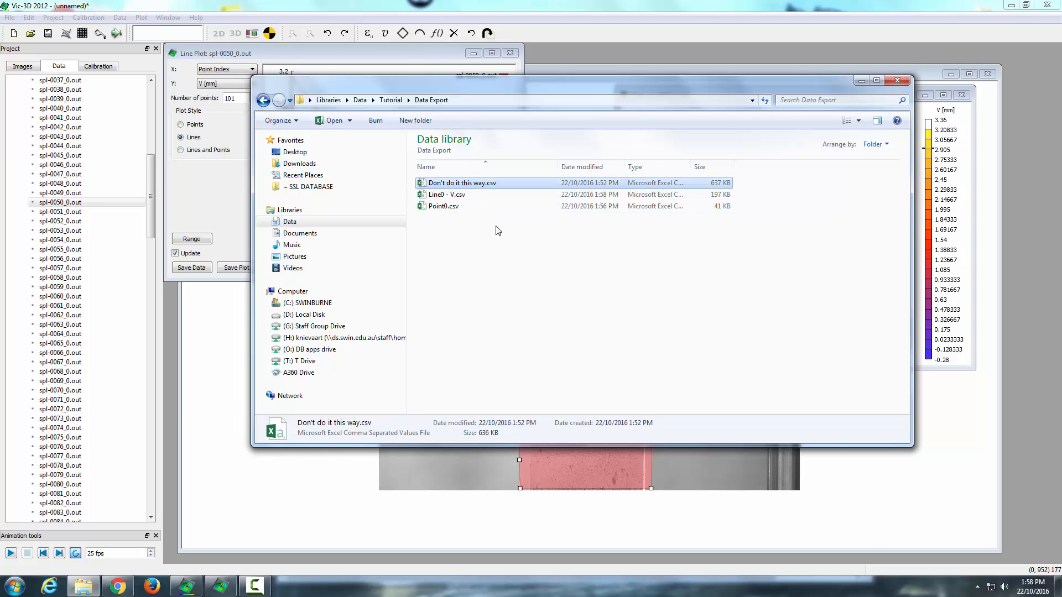
click(480, 253)
click(444, 195)
double_click(445, 195)
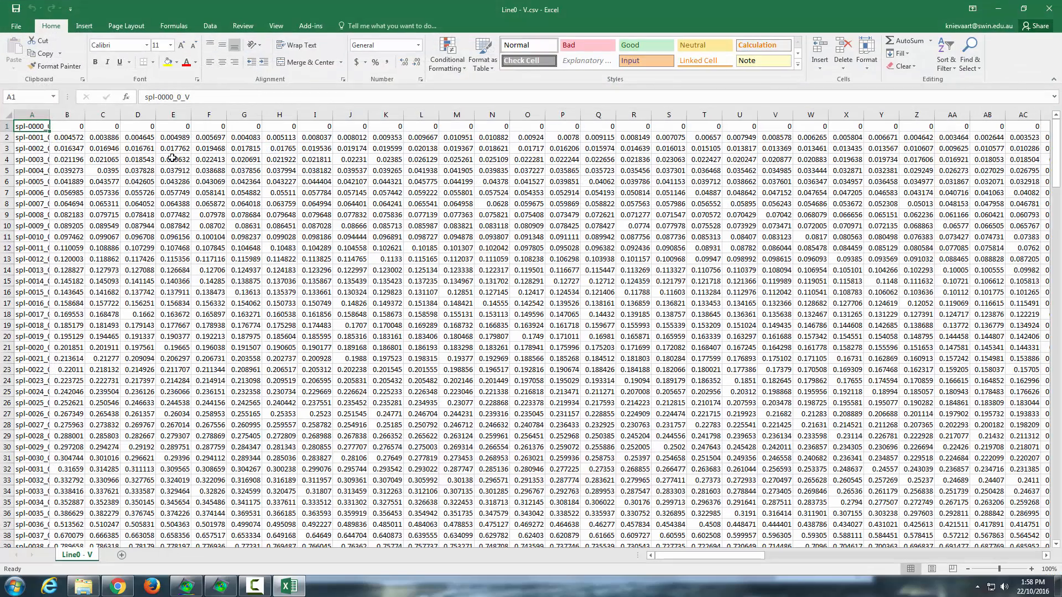
Step: Widen column A and inspect the row labels and first rows of the line data
drag(49, 114, 194, 114)
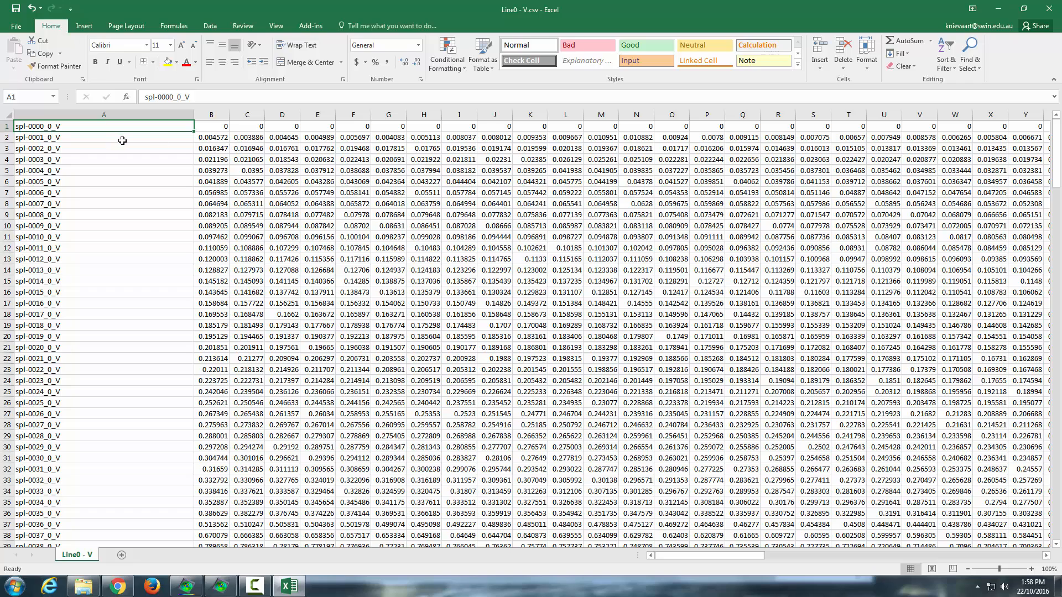
drag(42, 128, 854, 105)
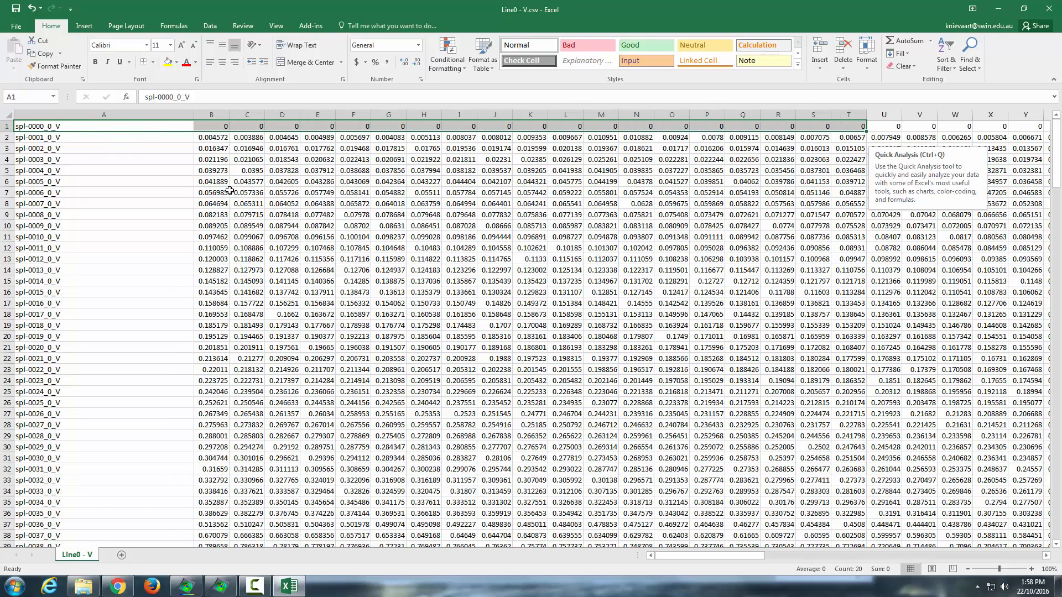
drag(224, 136, 852, 138)
click(34, 169)
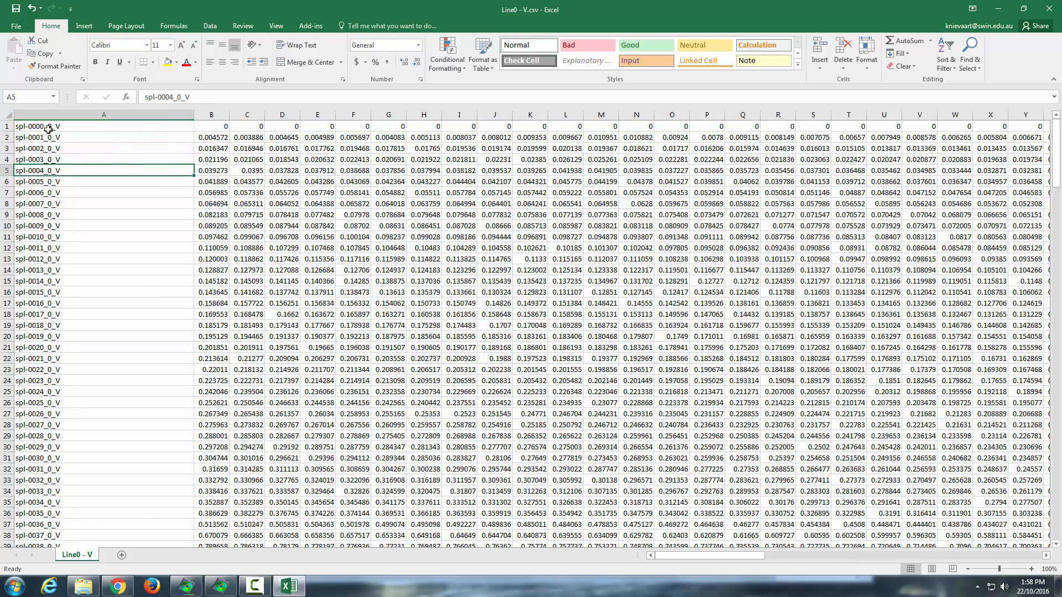
click(51, 127)
key(Down)
key(Down)
key(Down)
key(Down)
key(Down)
key(Down)
key(Down)
key(Down)
key(Down)
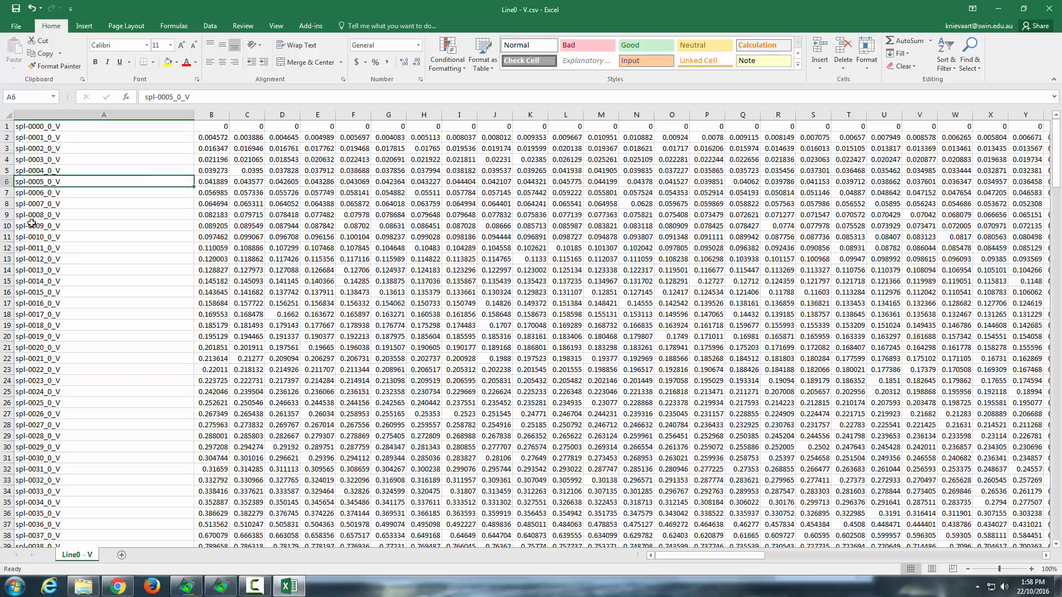
Step: Scroll through the line data values and close the workbook without saving changes
mouse_move(1058, 154)
mouse_down()
mouse_move(1056, 470)
mouse_move(1037, 554)
mouse_move(1057, 486)
mouse_move(1057, 152)
mouse_up()
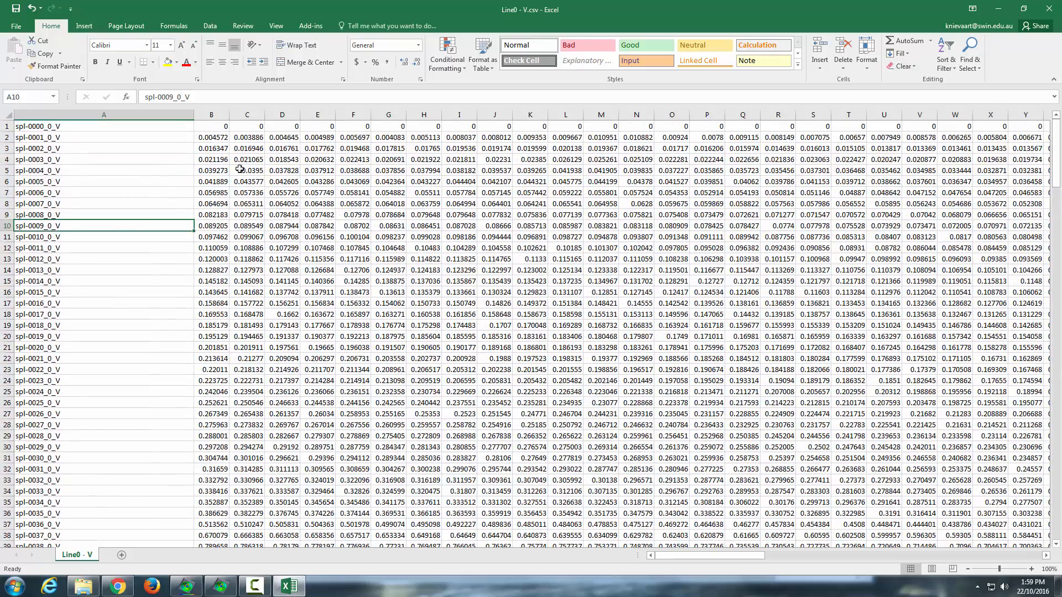
click(206, 115)
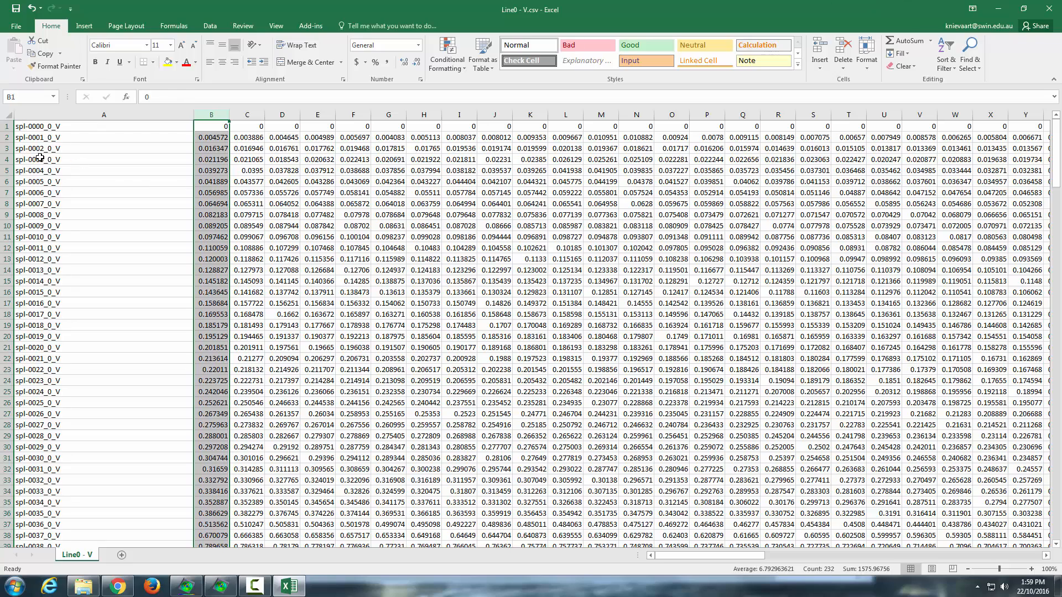
click(93, 180)
click(64, 127)
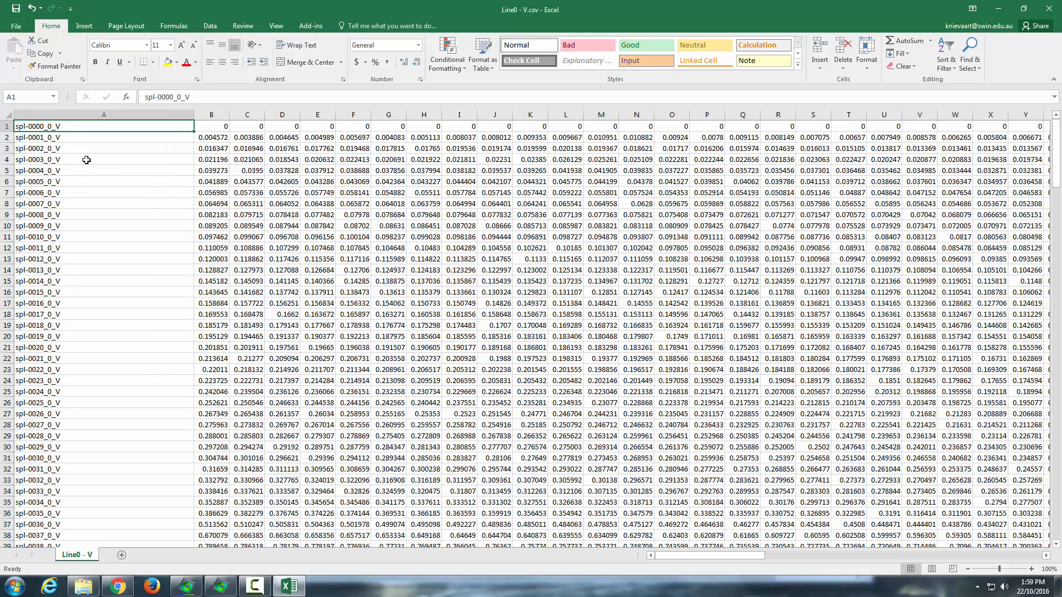
scroll(66, 157, down, 1)
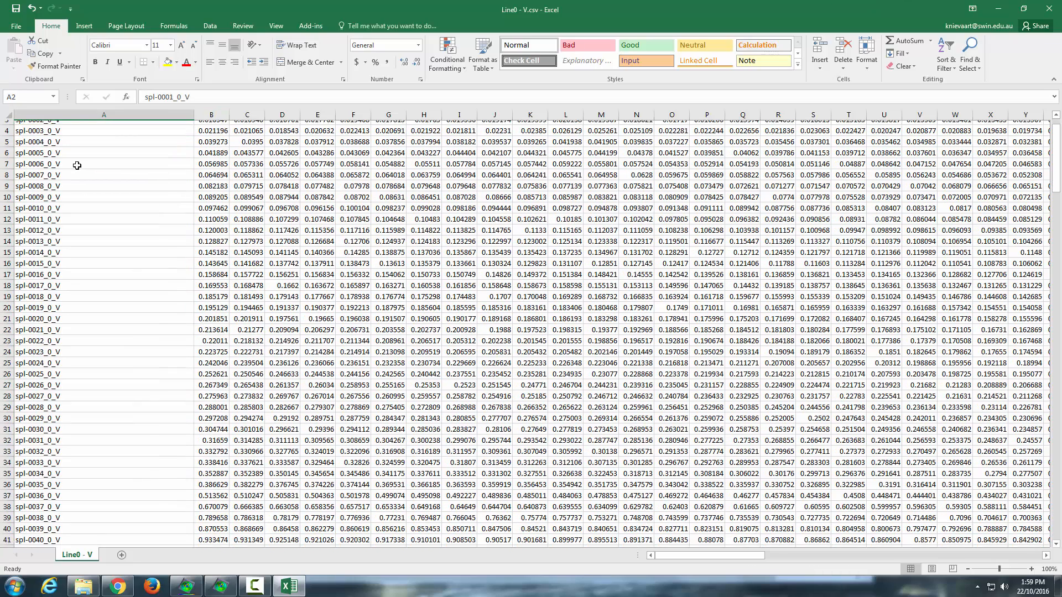
click(59, 136)
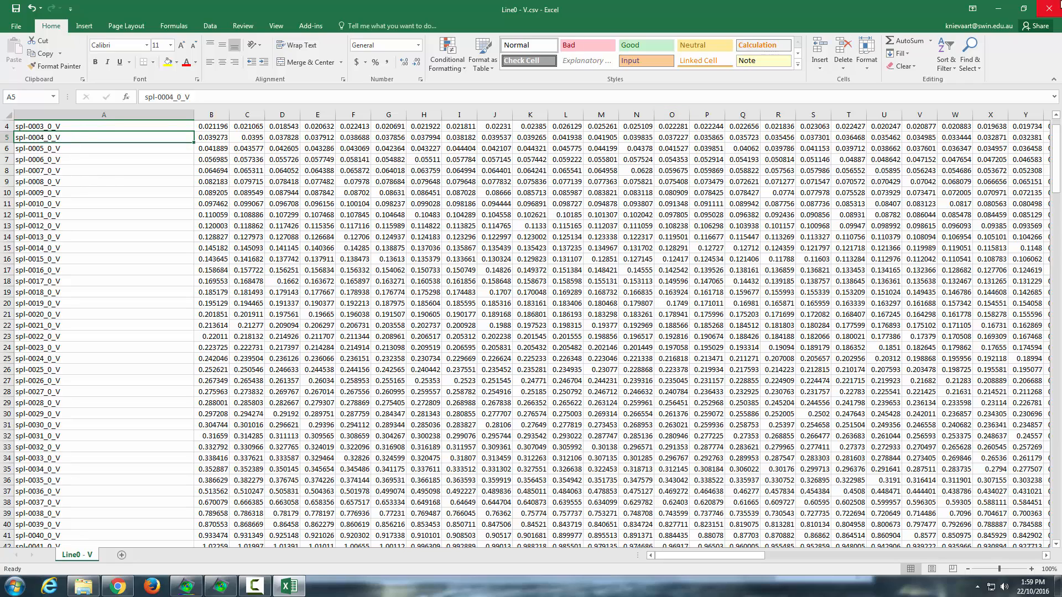
click(1051, 10)
click(535, 303)
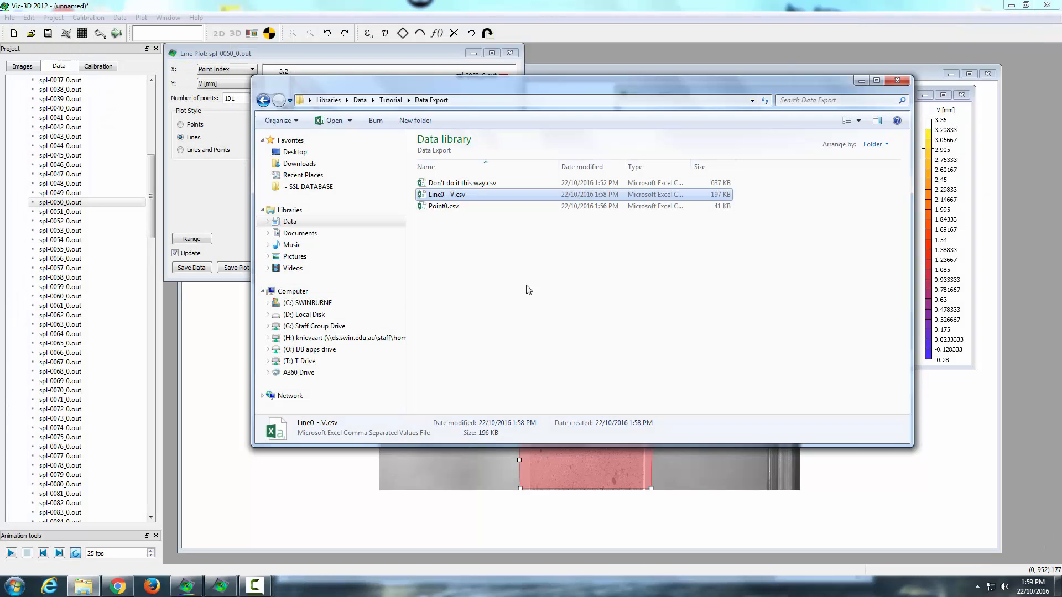
Step: Open Don't do it this way.csv in Excel and autofit column A
click(469, 184)
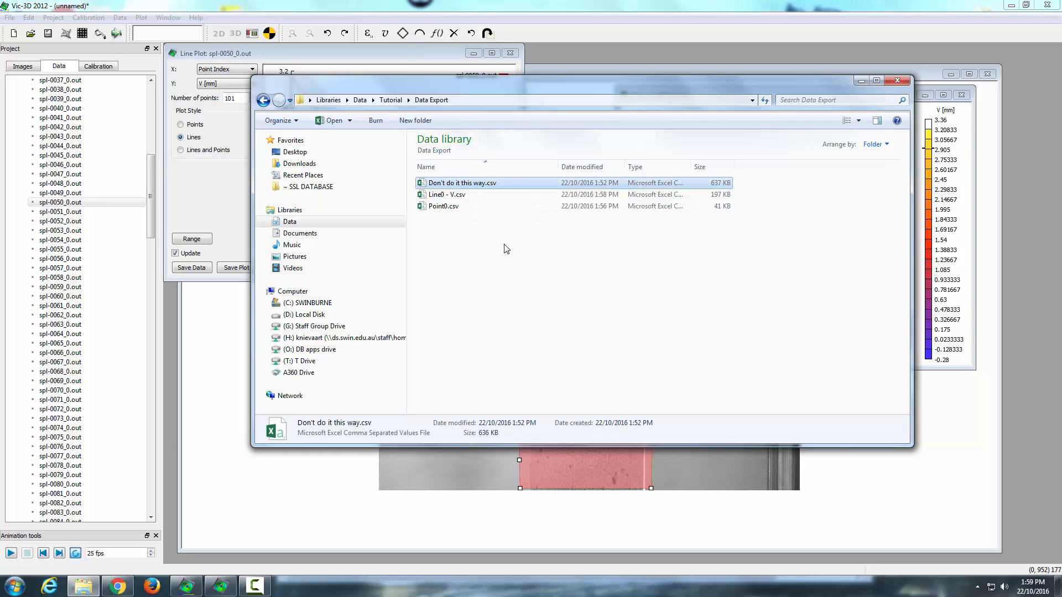
double_click(470, 185)
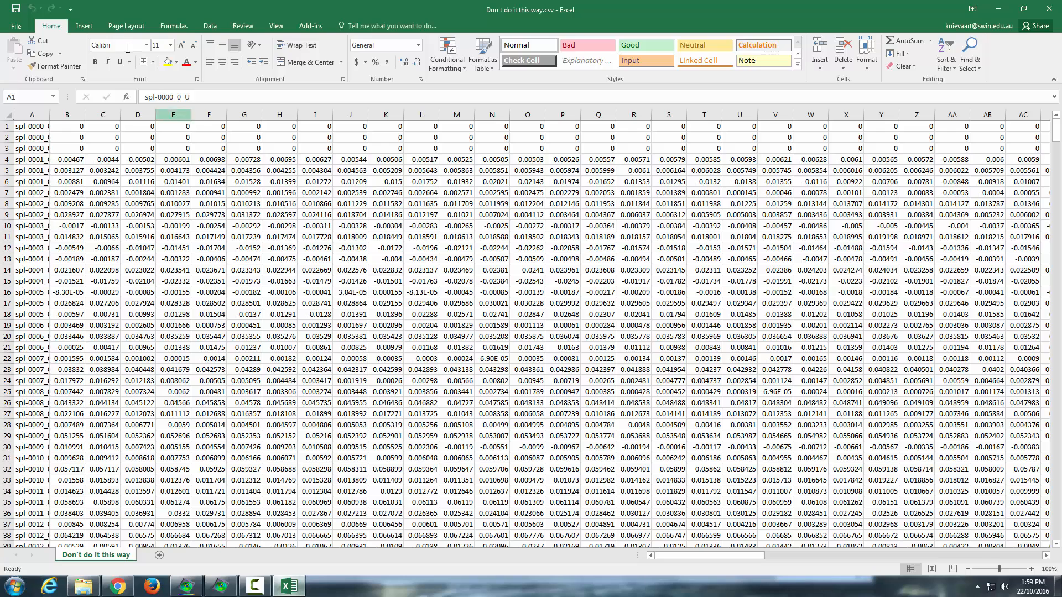
double_click(48, 115)
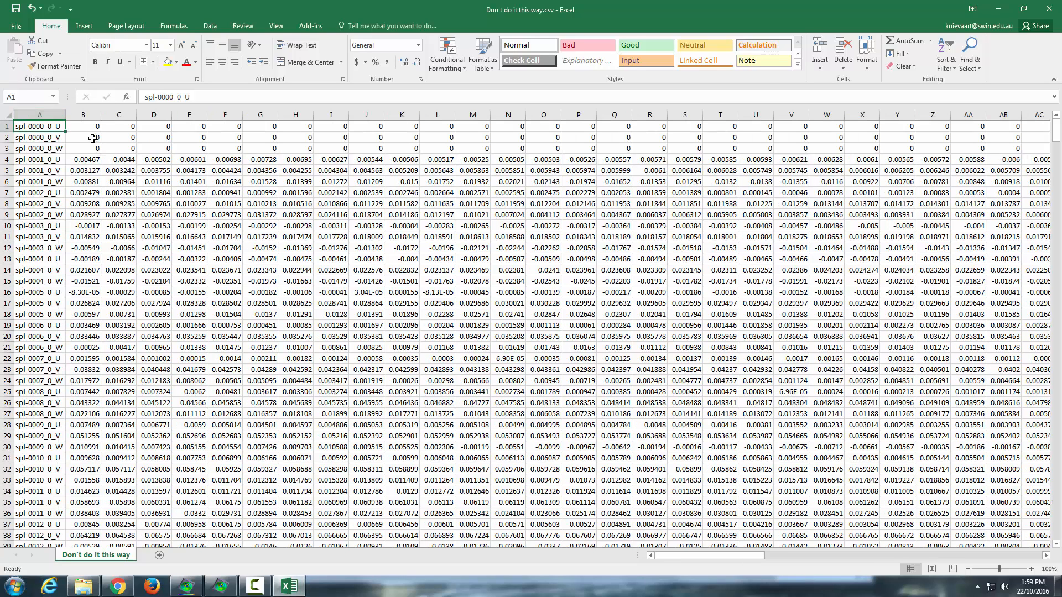
Step: Step through the U, V and W row labels of the file and close it without saving changes
click(62, 148)
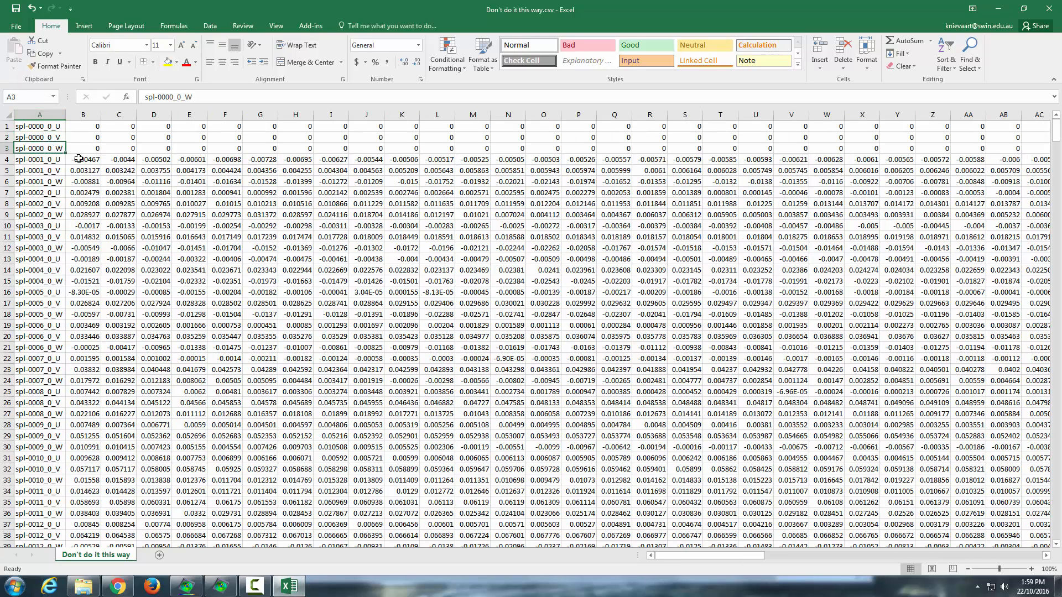
key(Down)
key(Down)
key(Down)
key(Down)
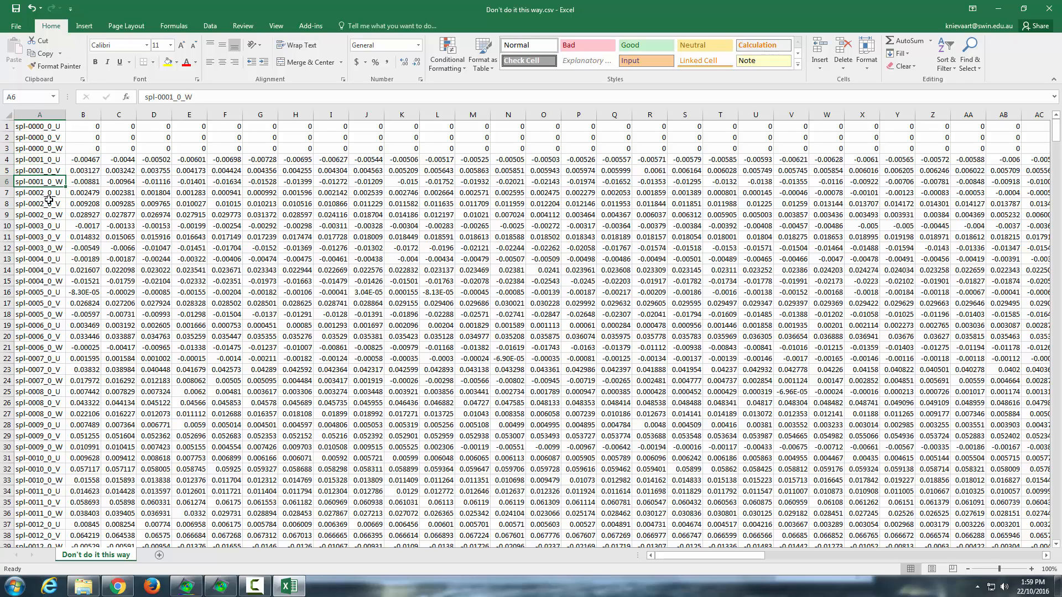
key(Down)
key(Down)
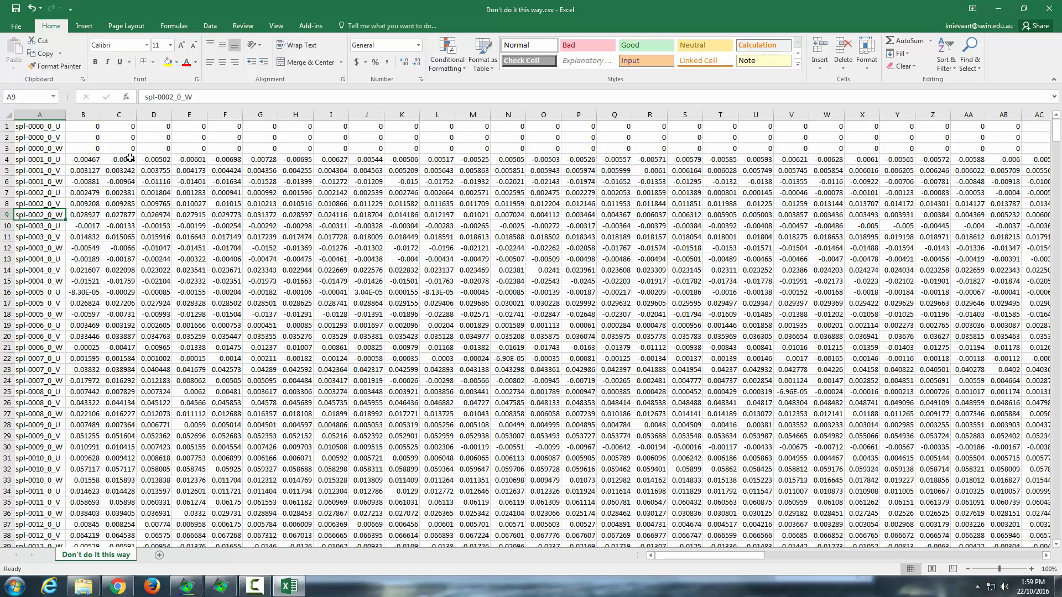
click(1056, 10)
click(526, 308)
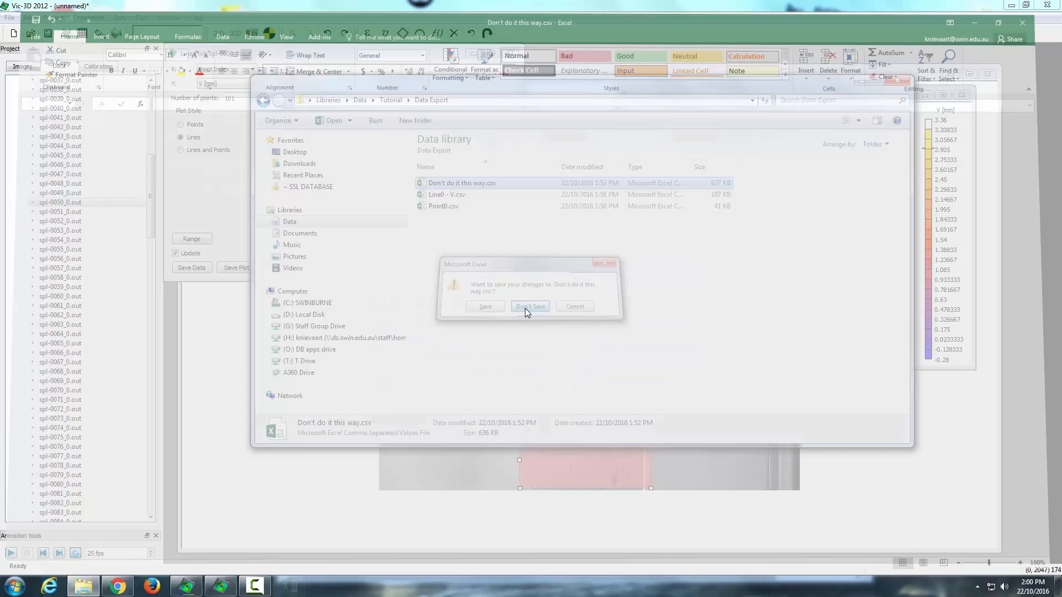
click(545, 321)
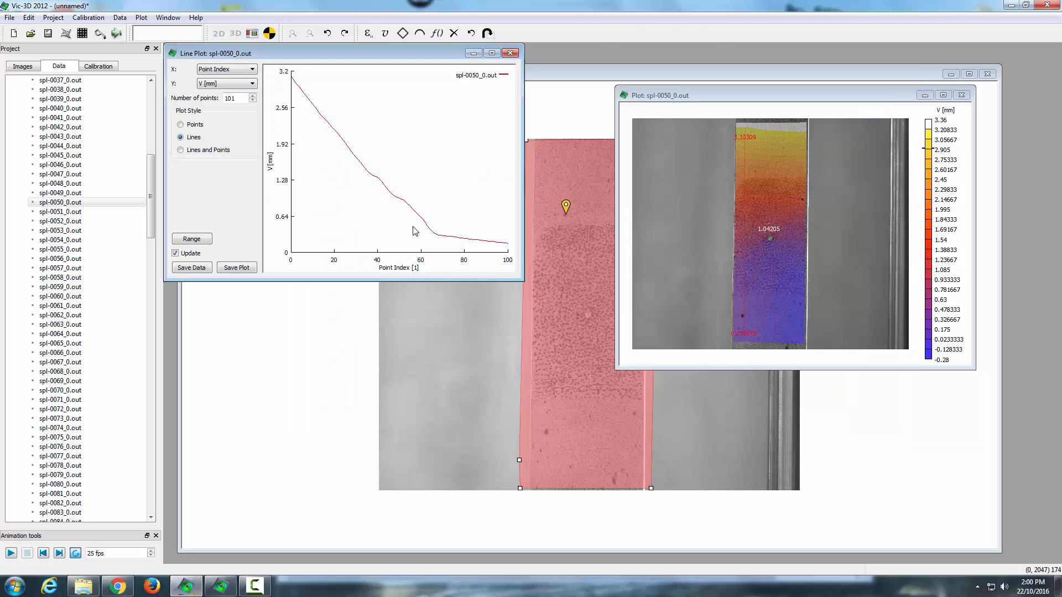
Step: Close the line plot window for spl-0050_0.out
click(510, 53)
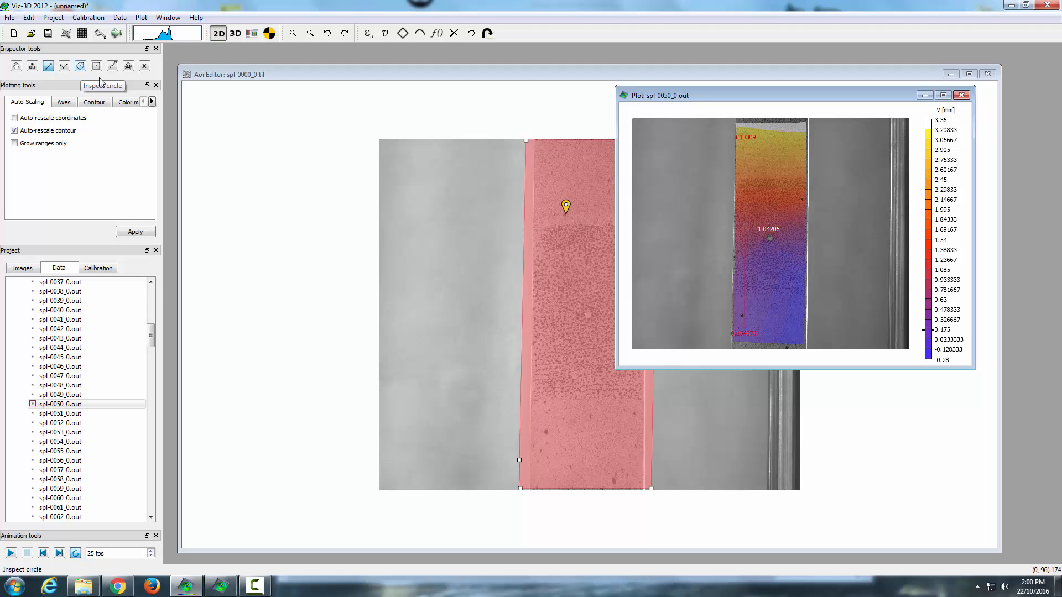
click(581, 324)
scroll(583, 322, up, 5)
scroll(583, 323, up, 6)
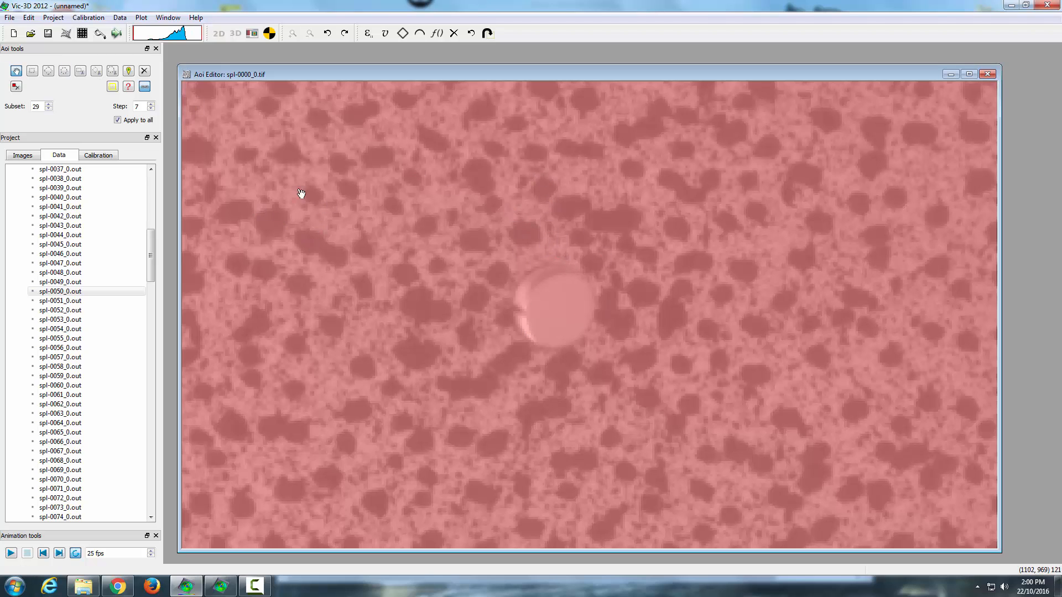
scroll(297, 192, down, 1)
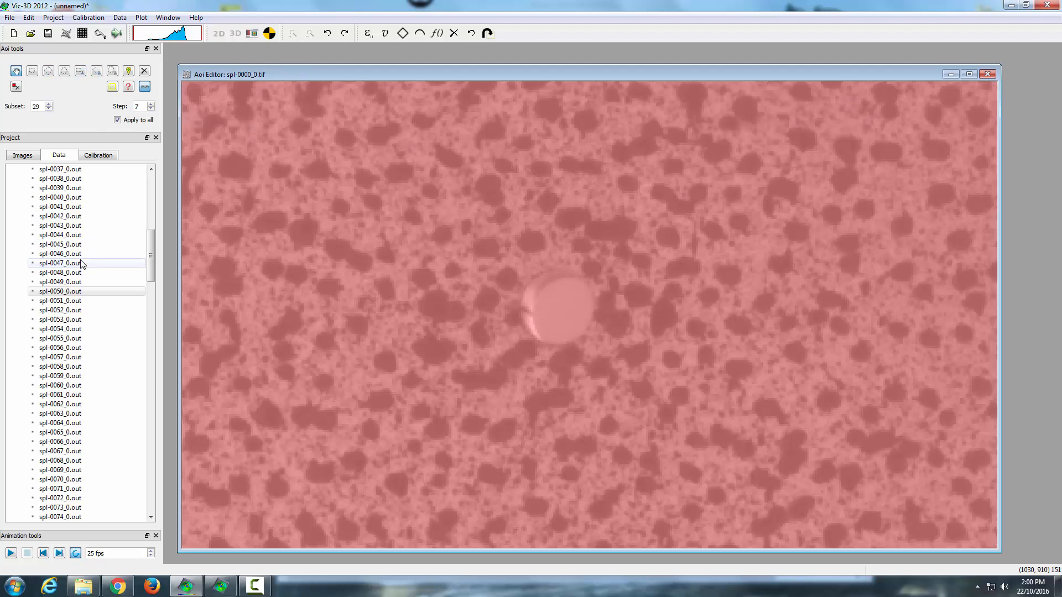
Step: Open the spl-0047_0.out plot and draw an extensometer across the specimen near its centre point
double_click(60, 263)
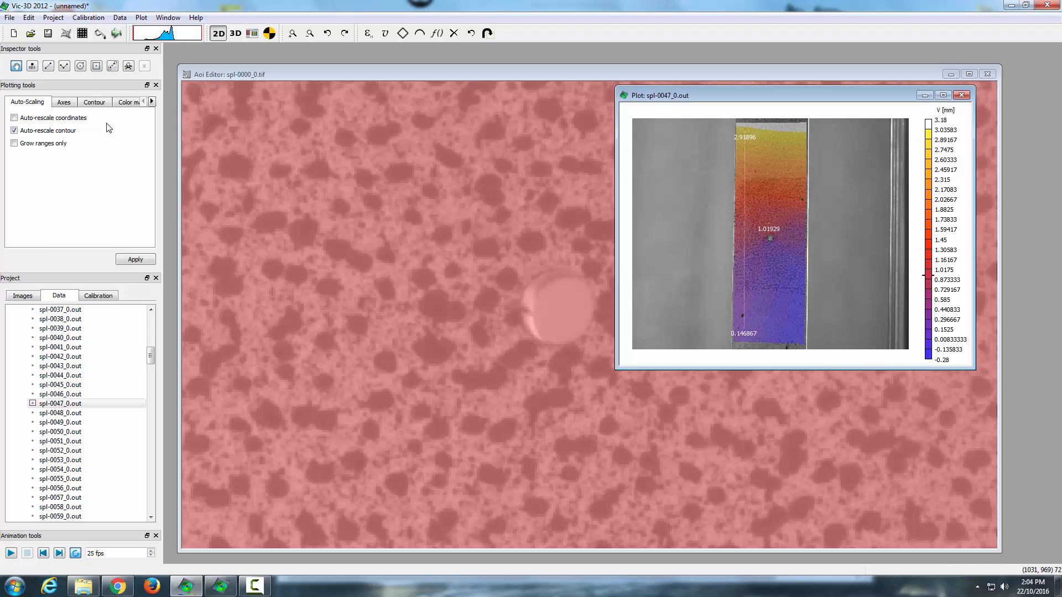
click(114, 68)
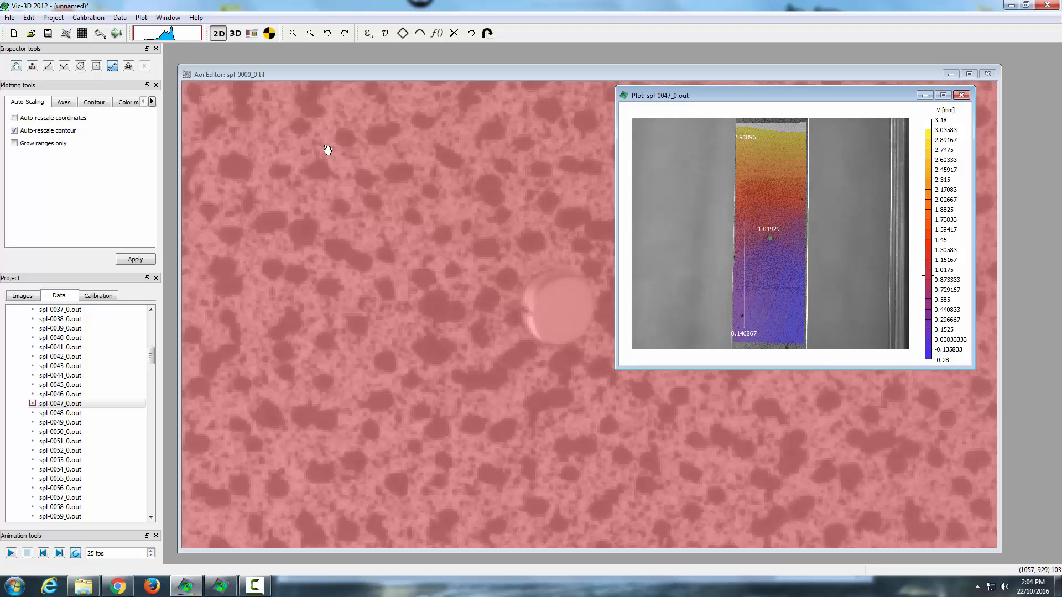
click(785, 209)
drag(785, 228, 784, 261)
Step: Open Extract Sequence Data for the extensometer and plot D0 and then D1 against File Number
click(146, 67)
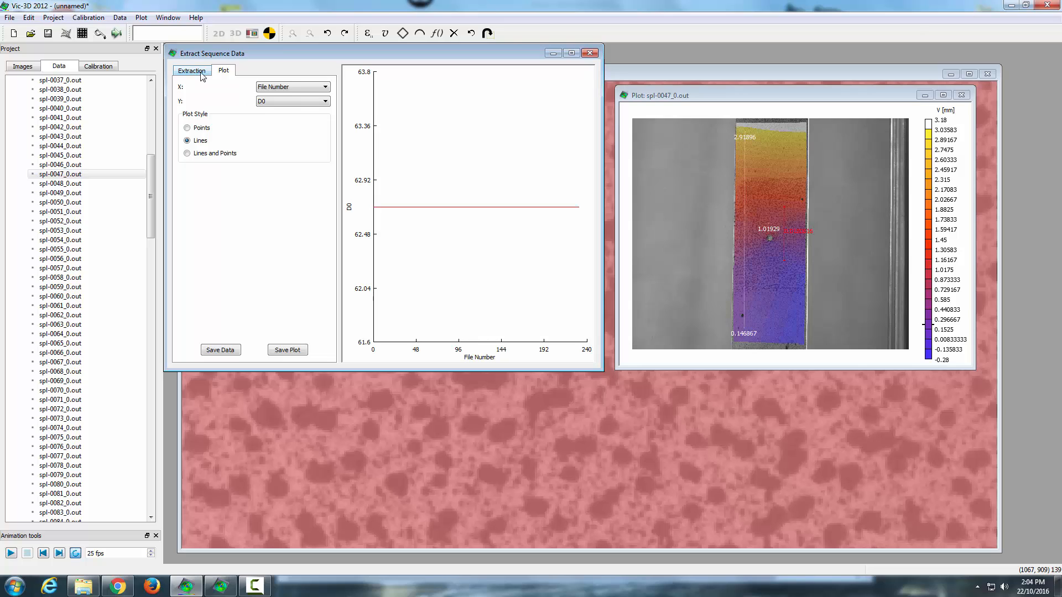
click(192, 71)
click(222, 71)
click(293, 100)
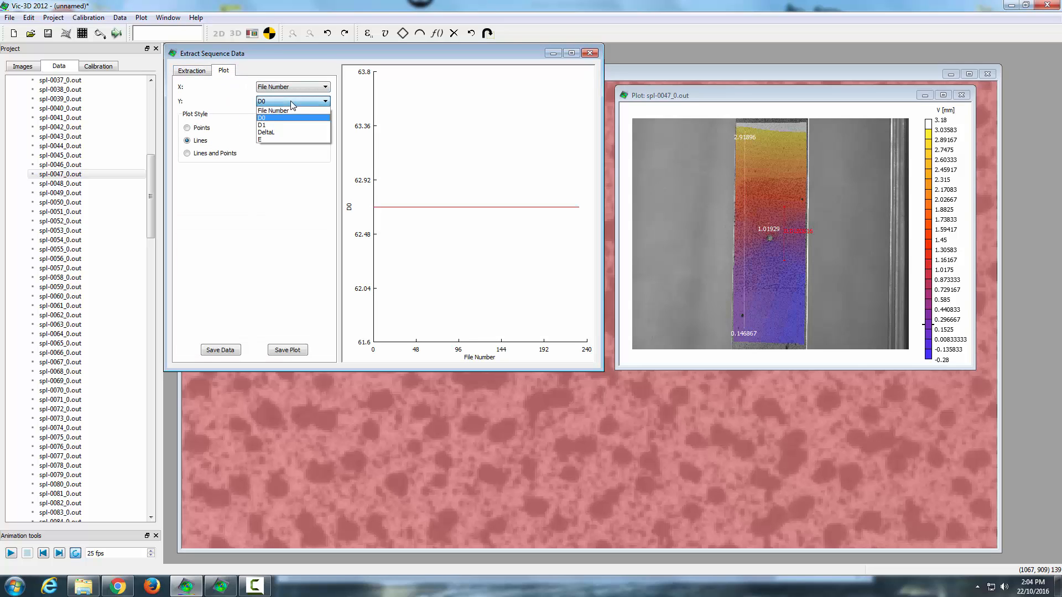
click(265, 119)
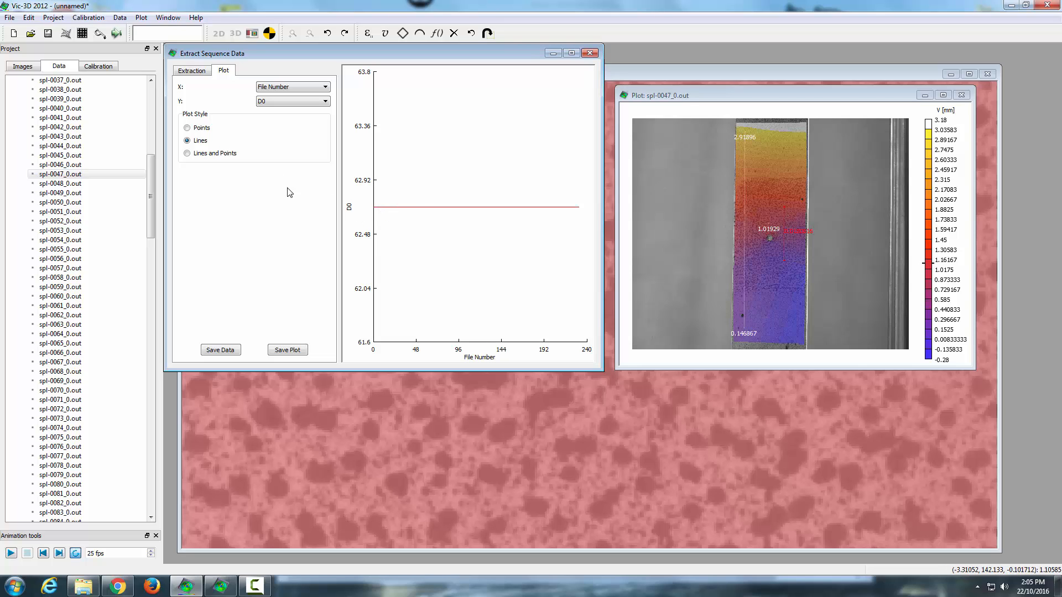
click(325, 102)
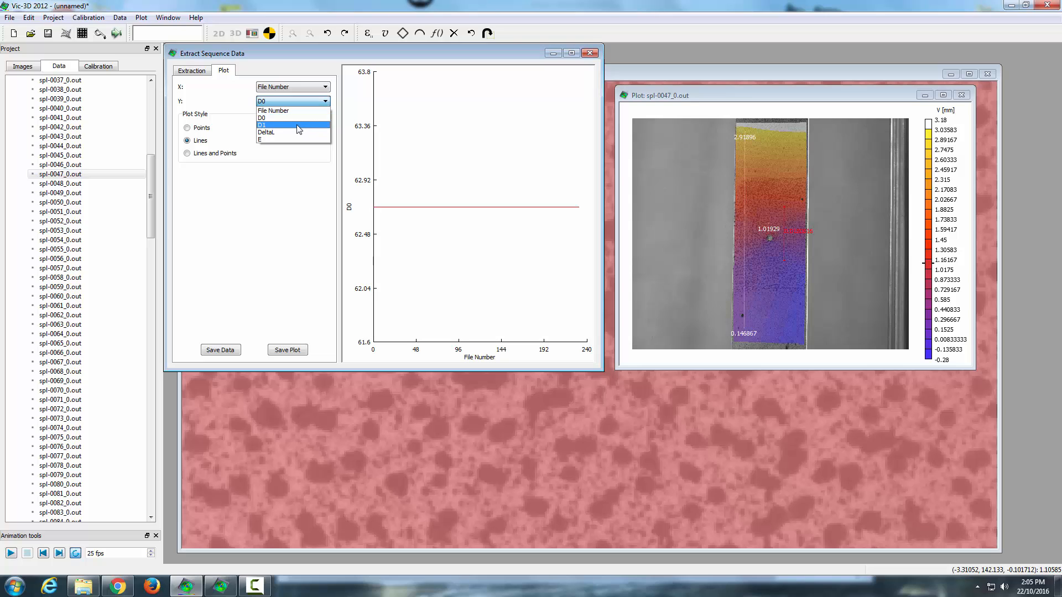
click(299, 124)
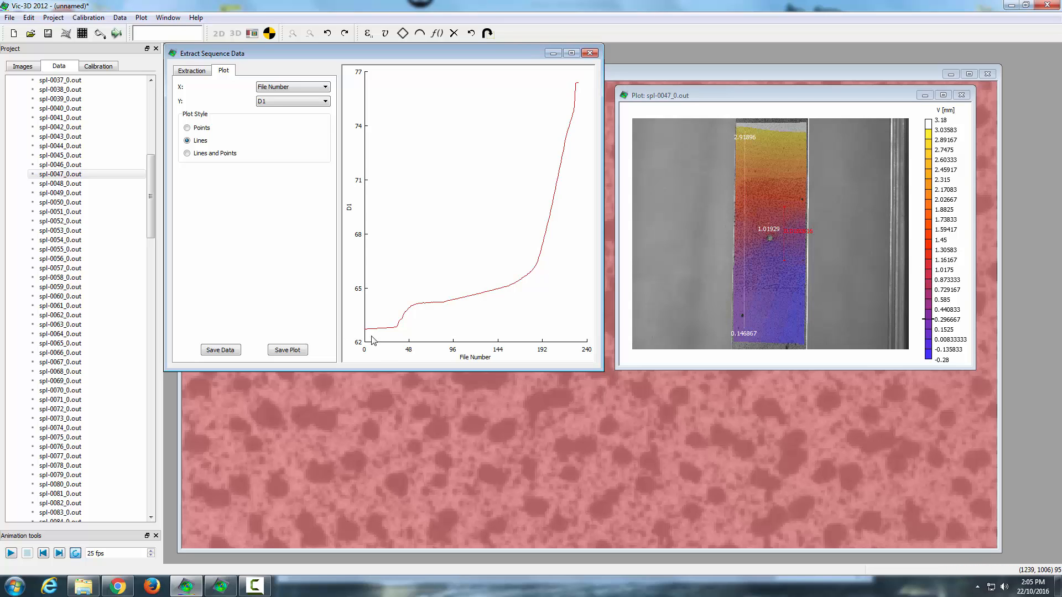
Step: Switch the plotted Y variable through D0, D1, DeltaL and E to compare the extensometer curves
click(273, 102)
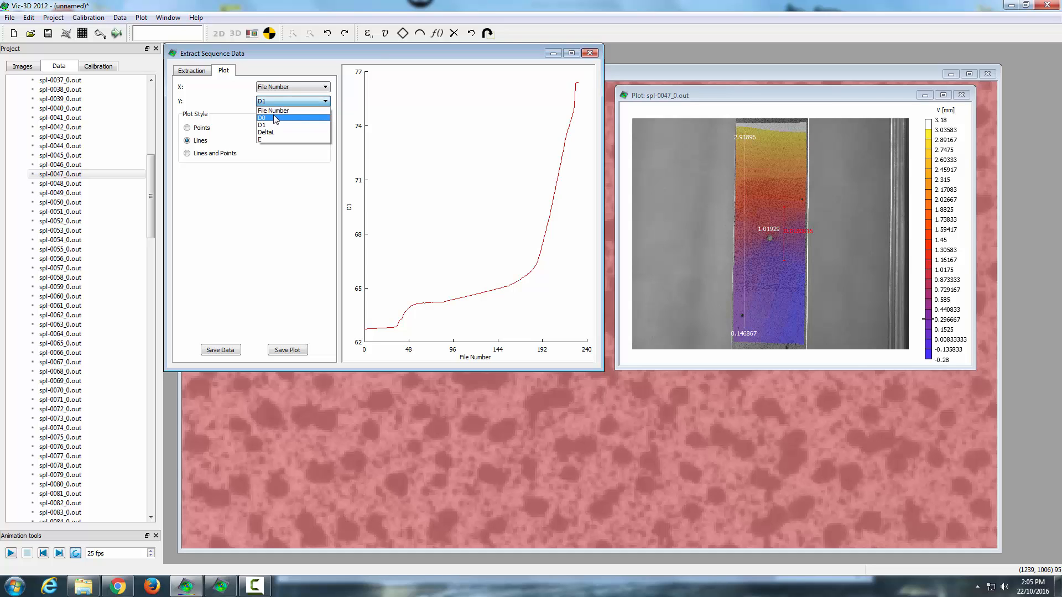
click(273, 113)
click(281, 104)
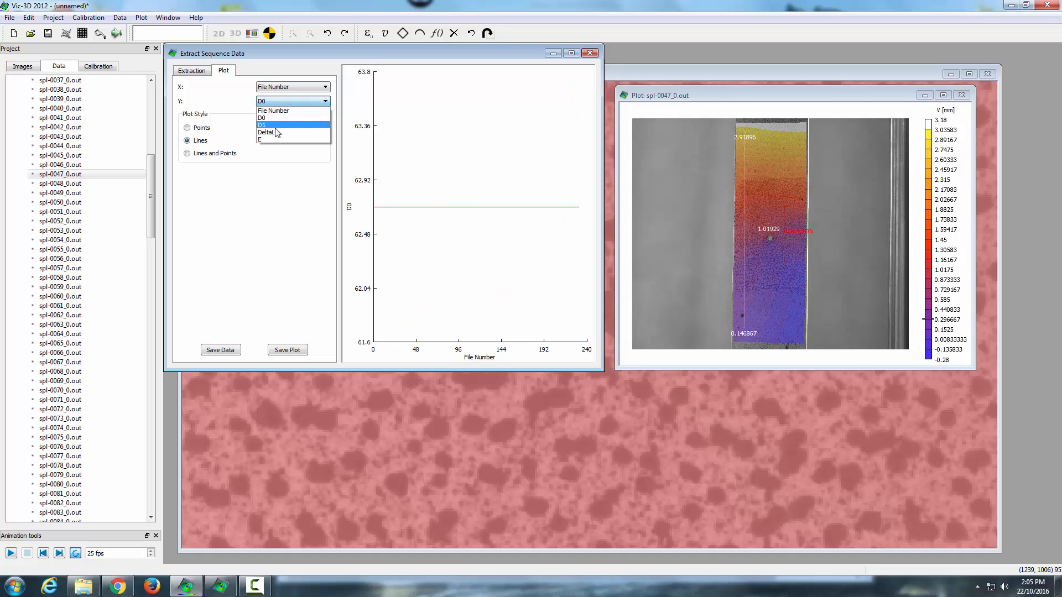
click(276, 127)
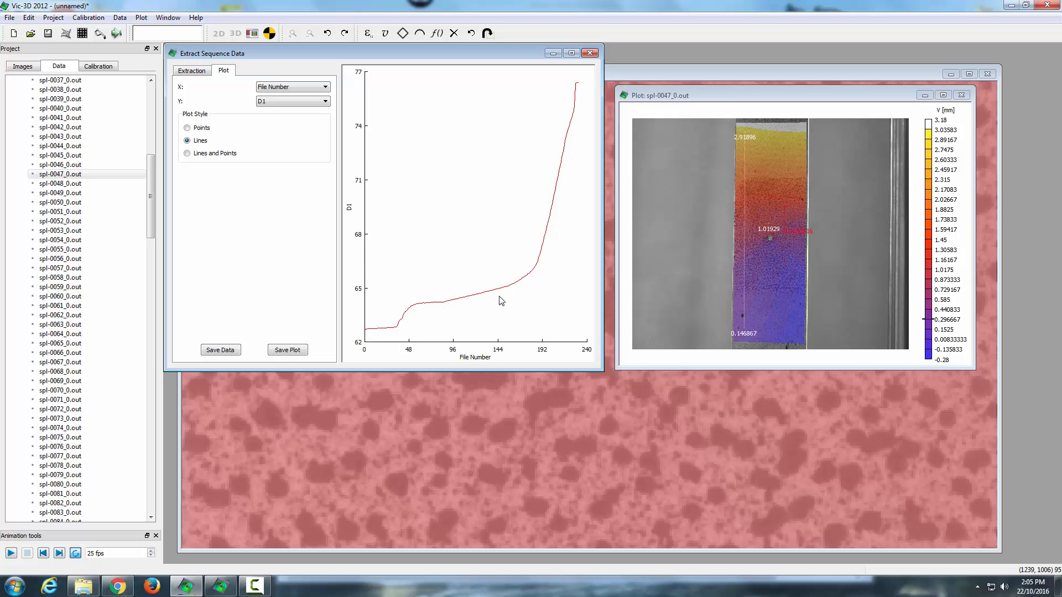
click(308, 104)
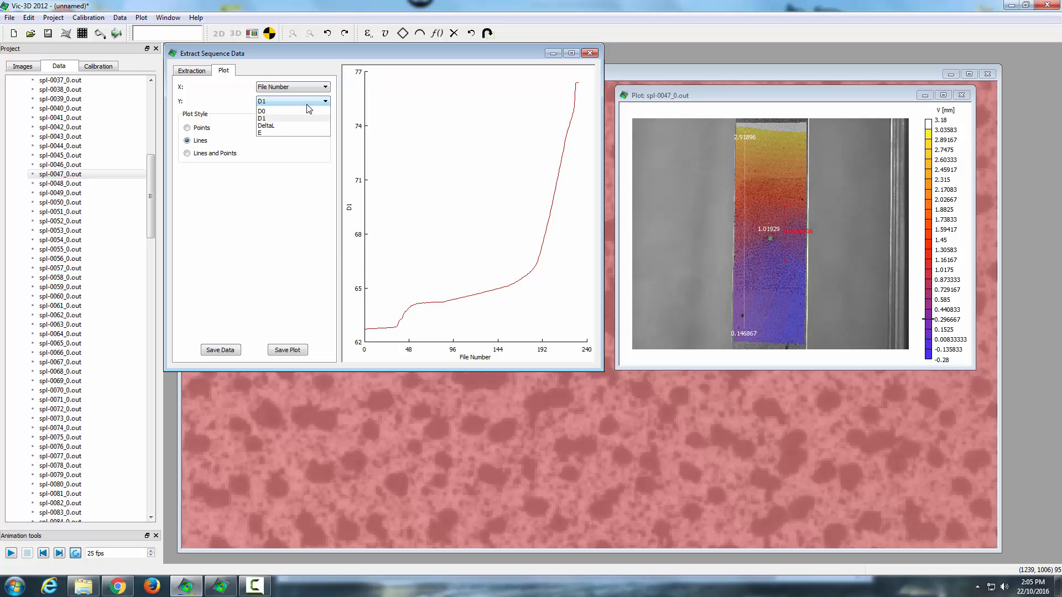
click(274, 137)
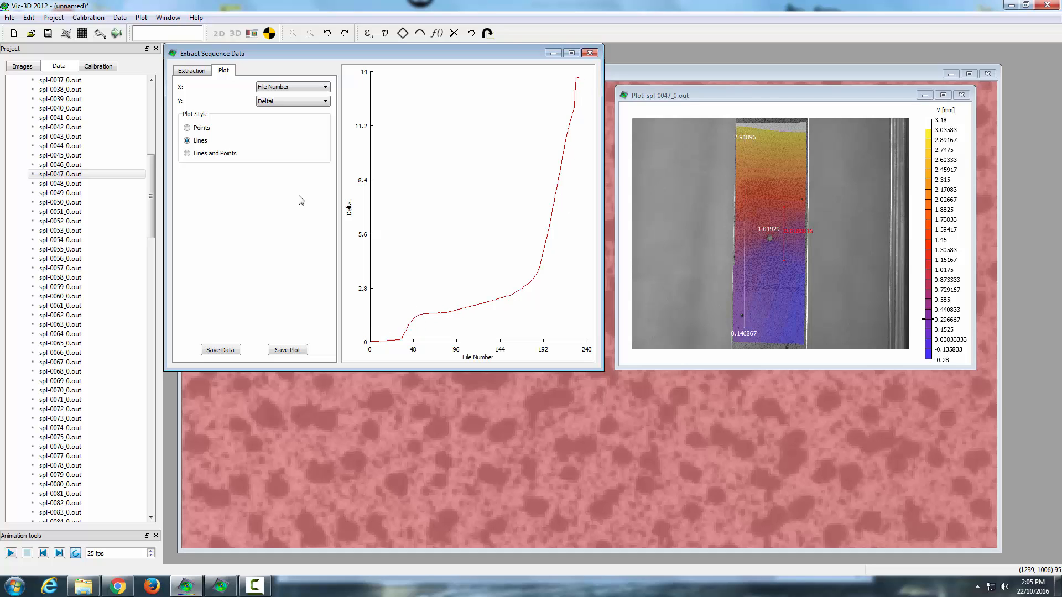
click(324, 101)
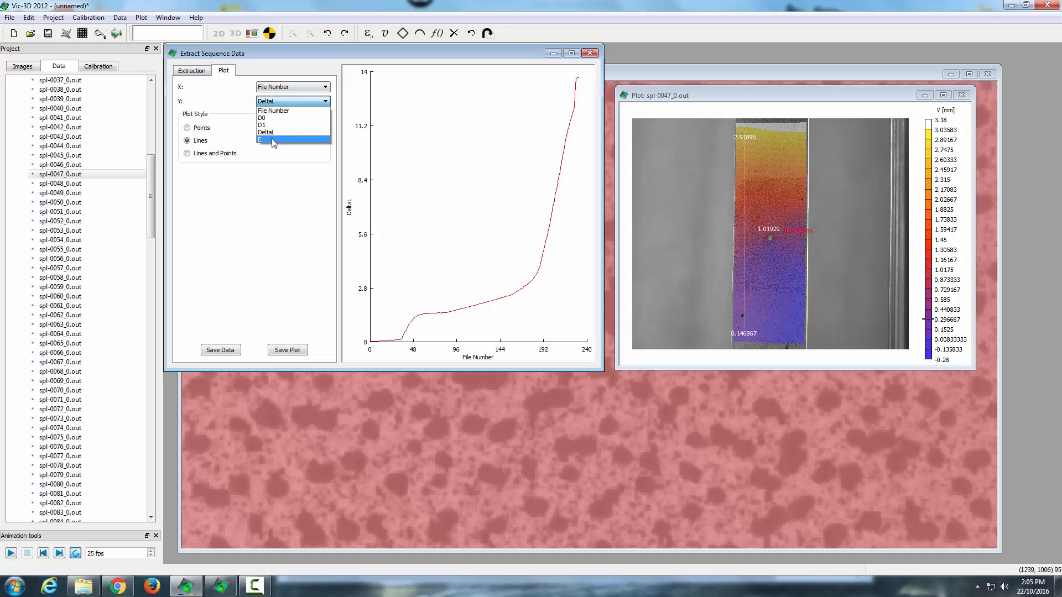
click(271, 140)
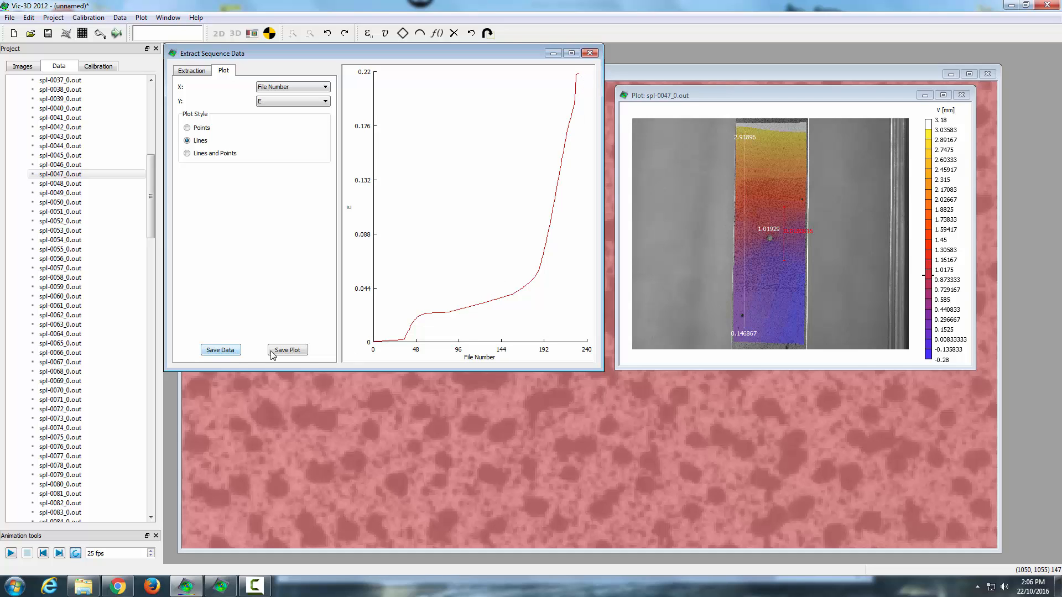
Step: Extract the extensometer sequence data and save it as Extensometer0 in the Tutorial's Data Export folder
click(198, 73)
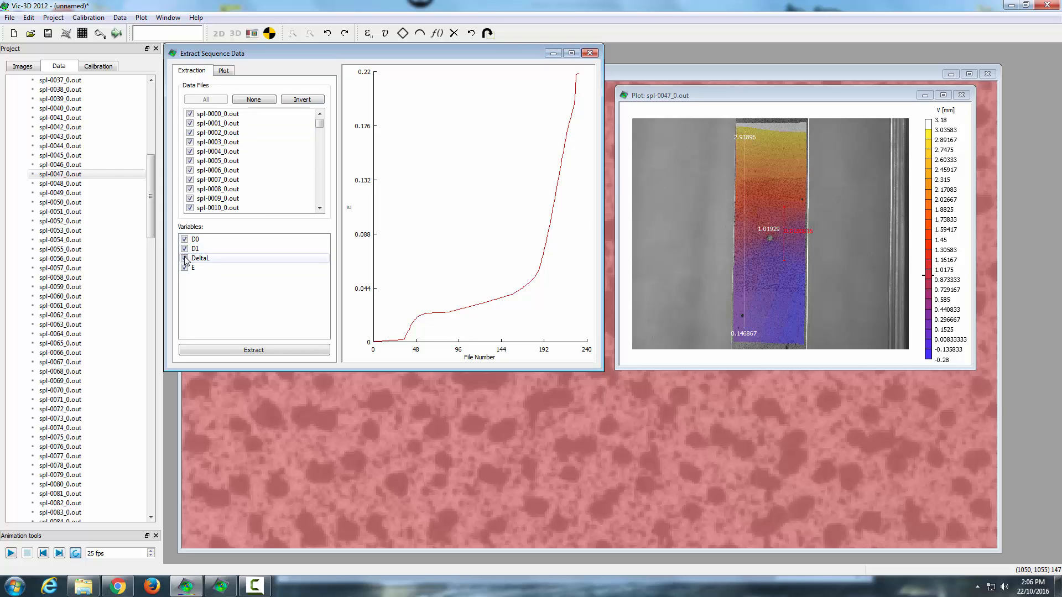
click(261, 352)
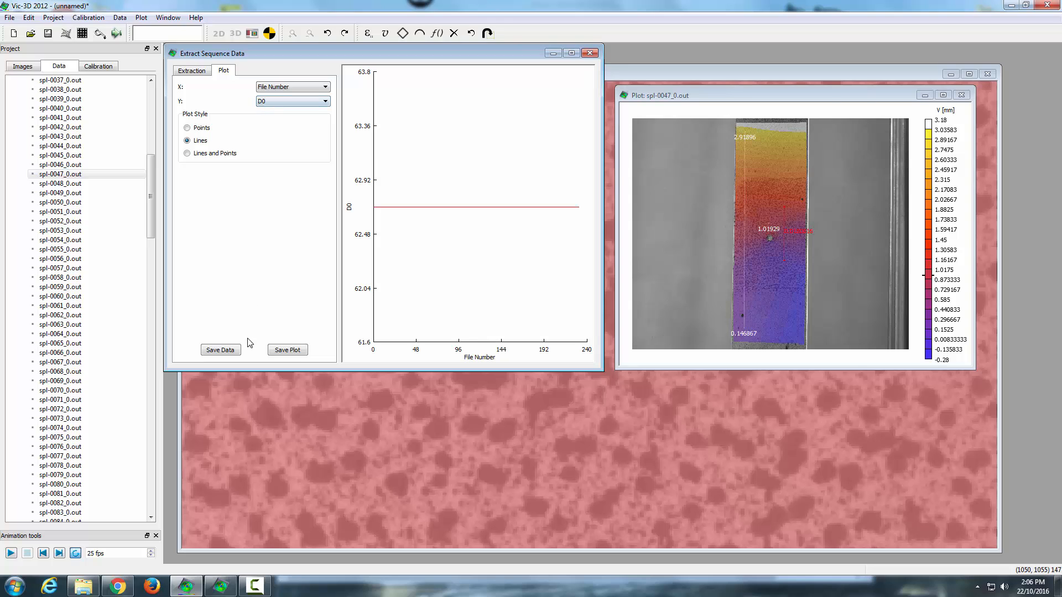
click(227, 350)
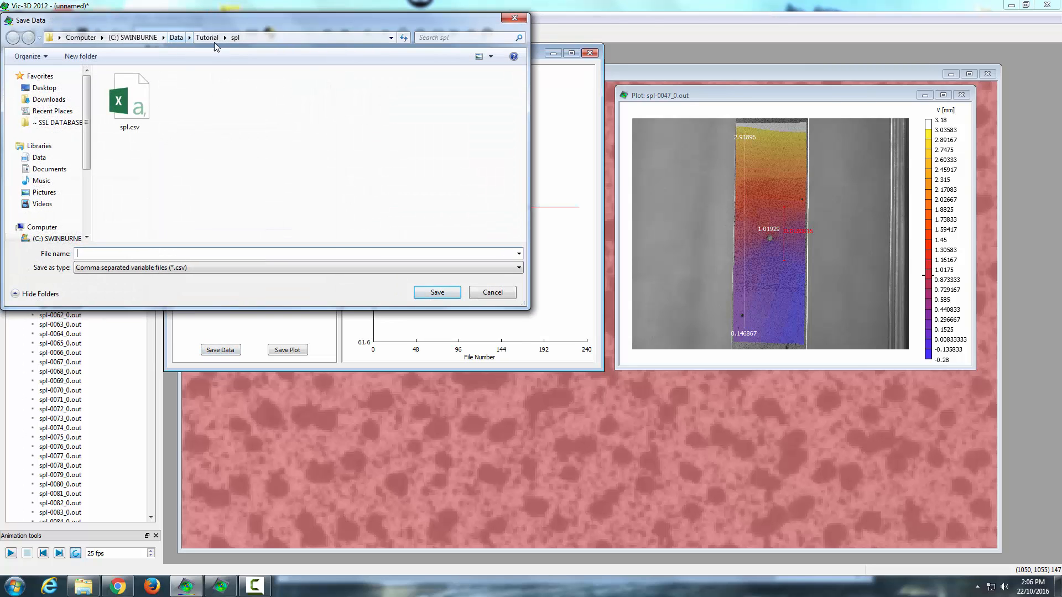
click(214, 41)
click(145, 102)
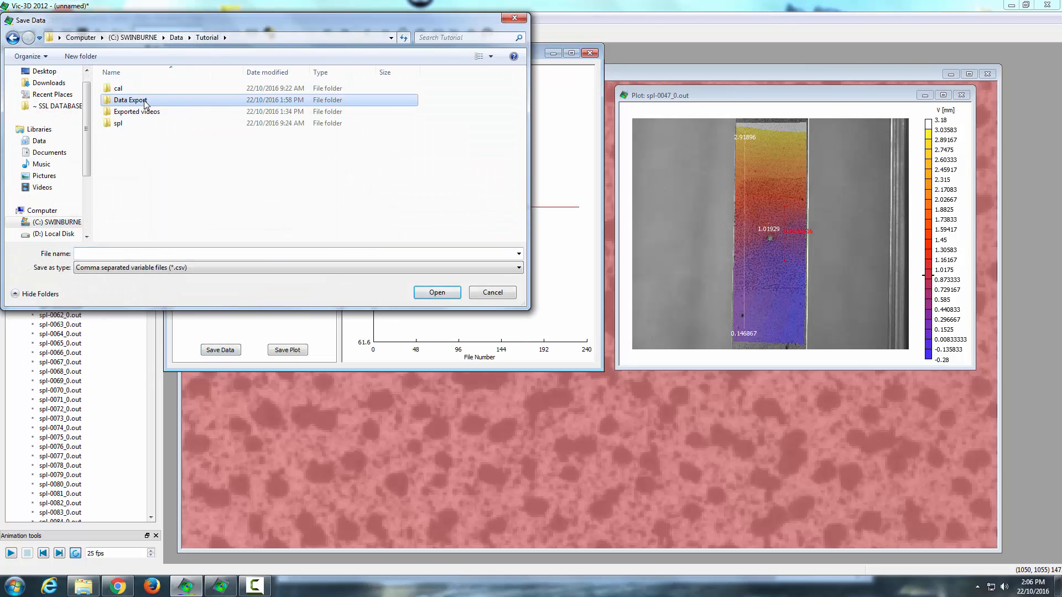
double_click(145, 103)
click(204, 253)
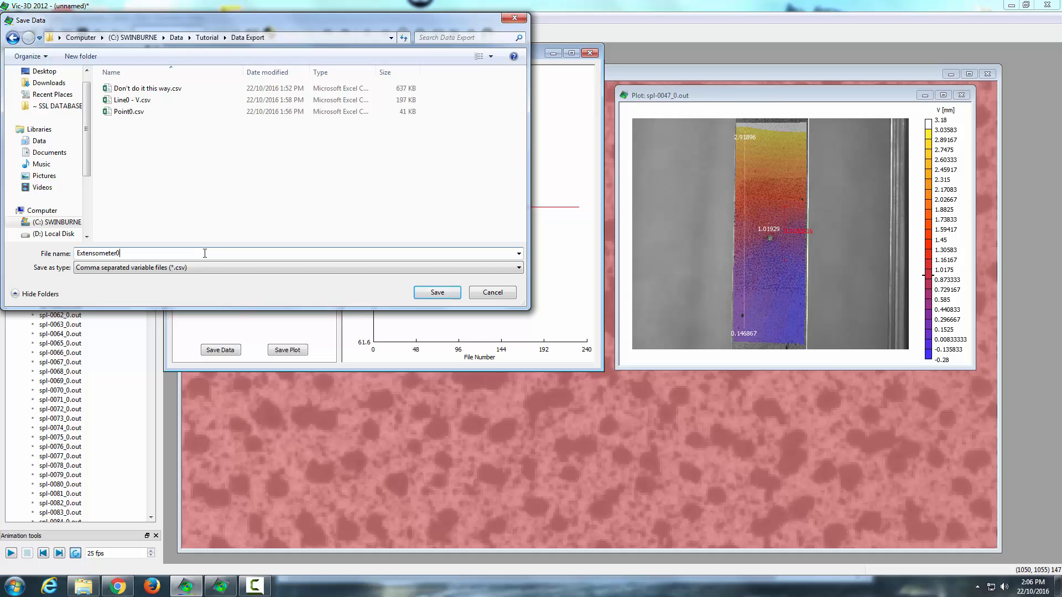
click(437, 293)
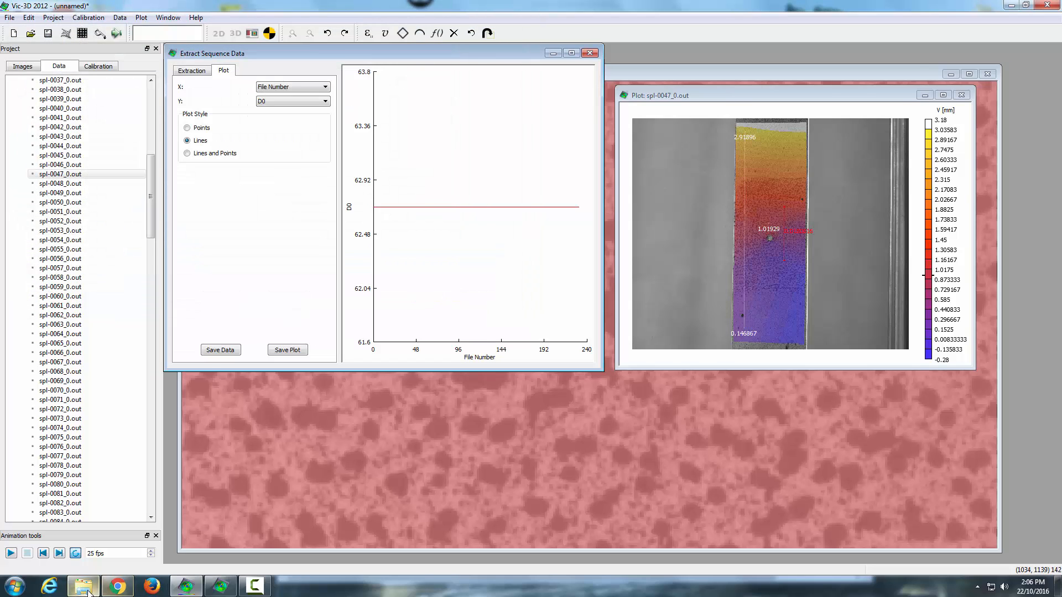
Step: Open Extensometer0.csv in Excel, review its D0, D1, DeltaL and E columns, and close the workbook
click(88, 591)
double_click(469, 198)
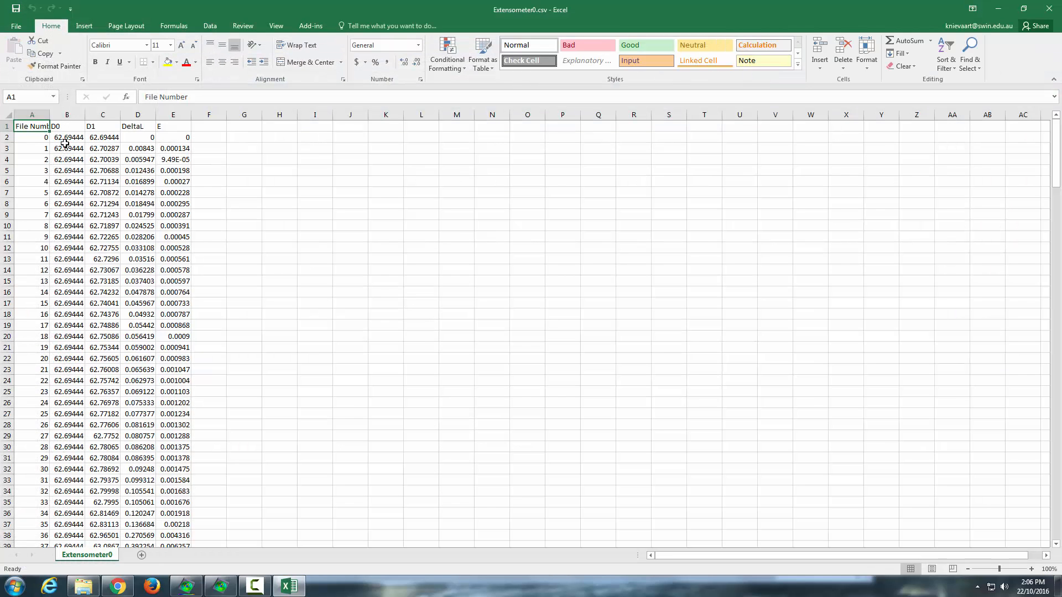
drag(65, 142, 66, 382)
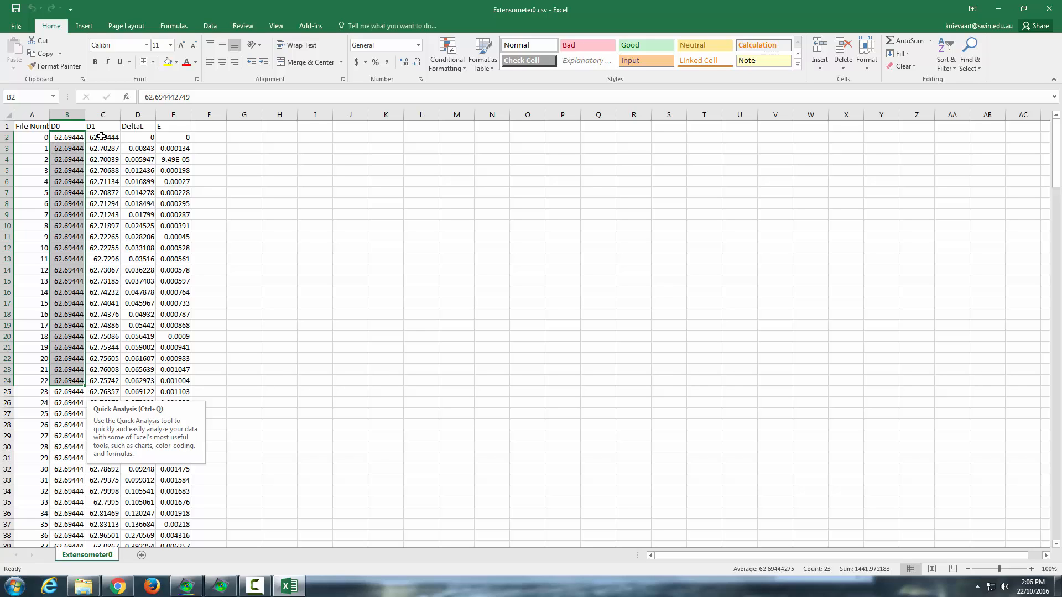
drag(100, 136, 111, 316)
drag(146, 136, 142, 326)
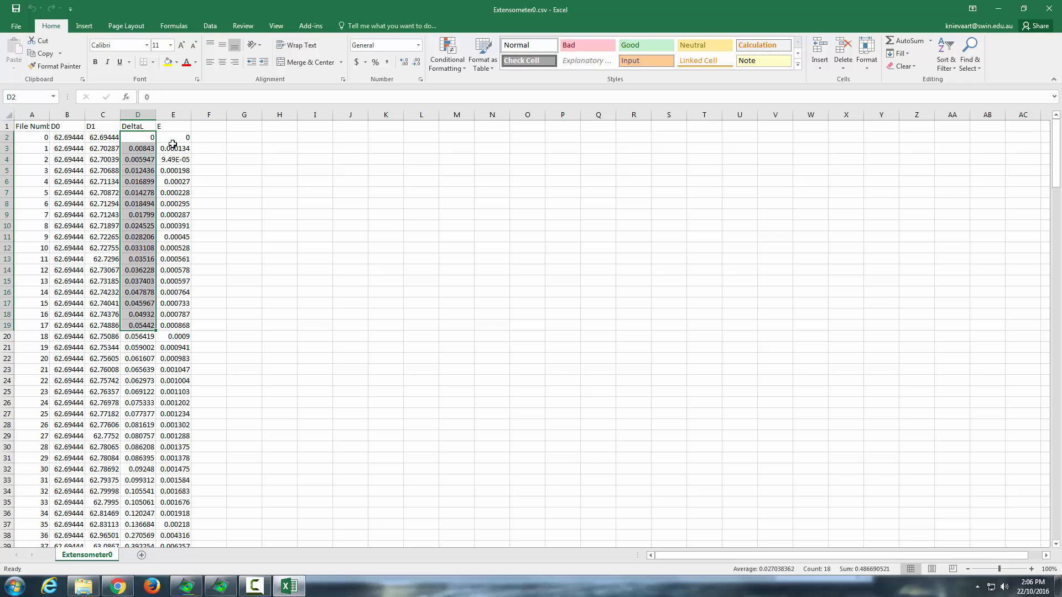
drag(173, 139, 175, 325)
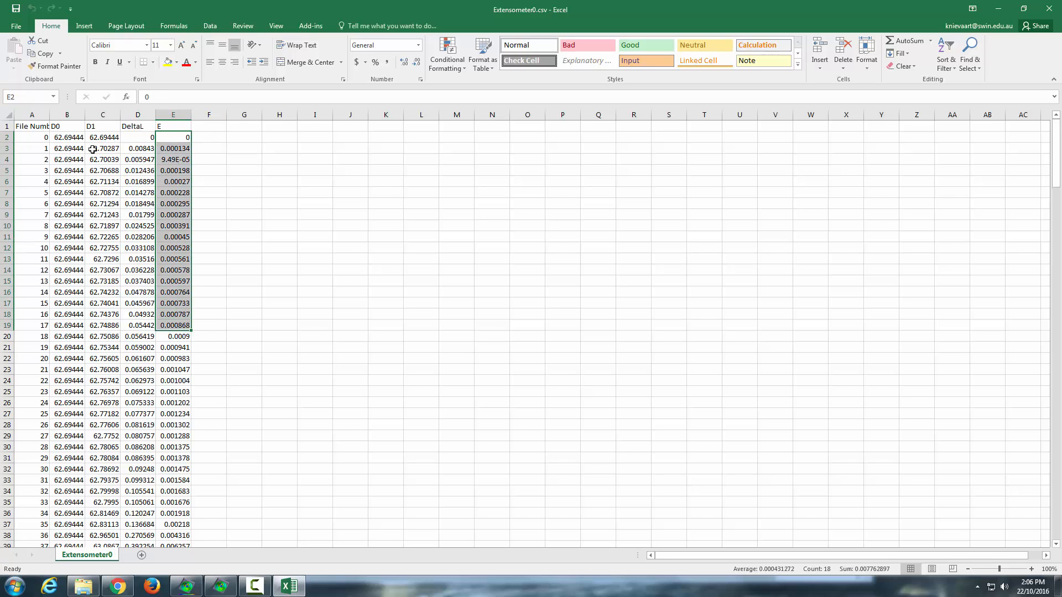
click(1051, 11)
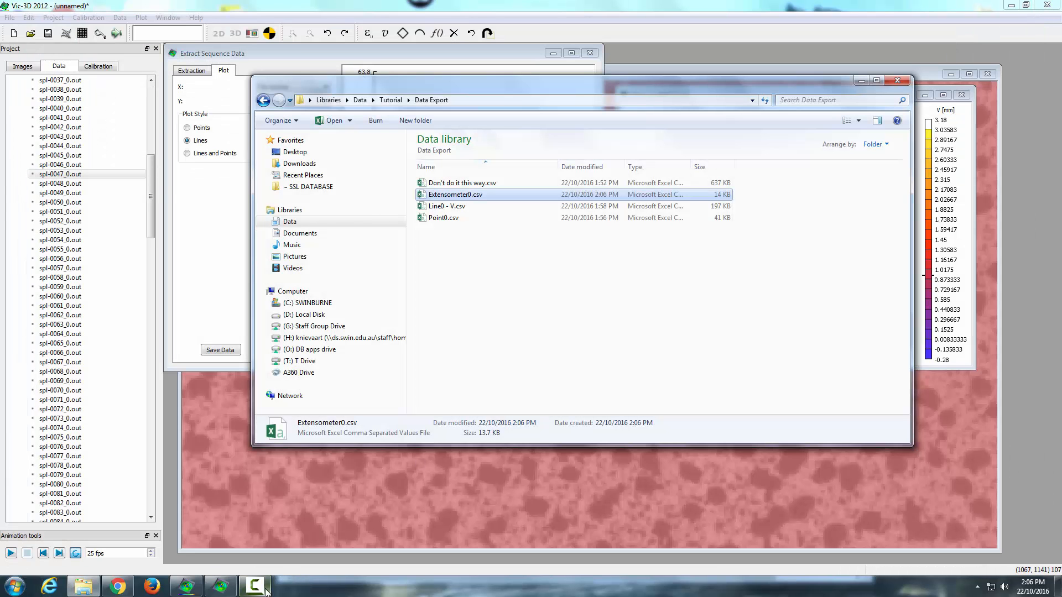